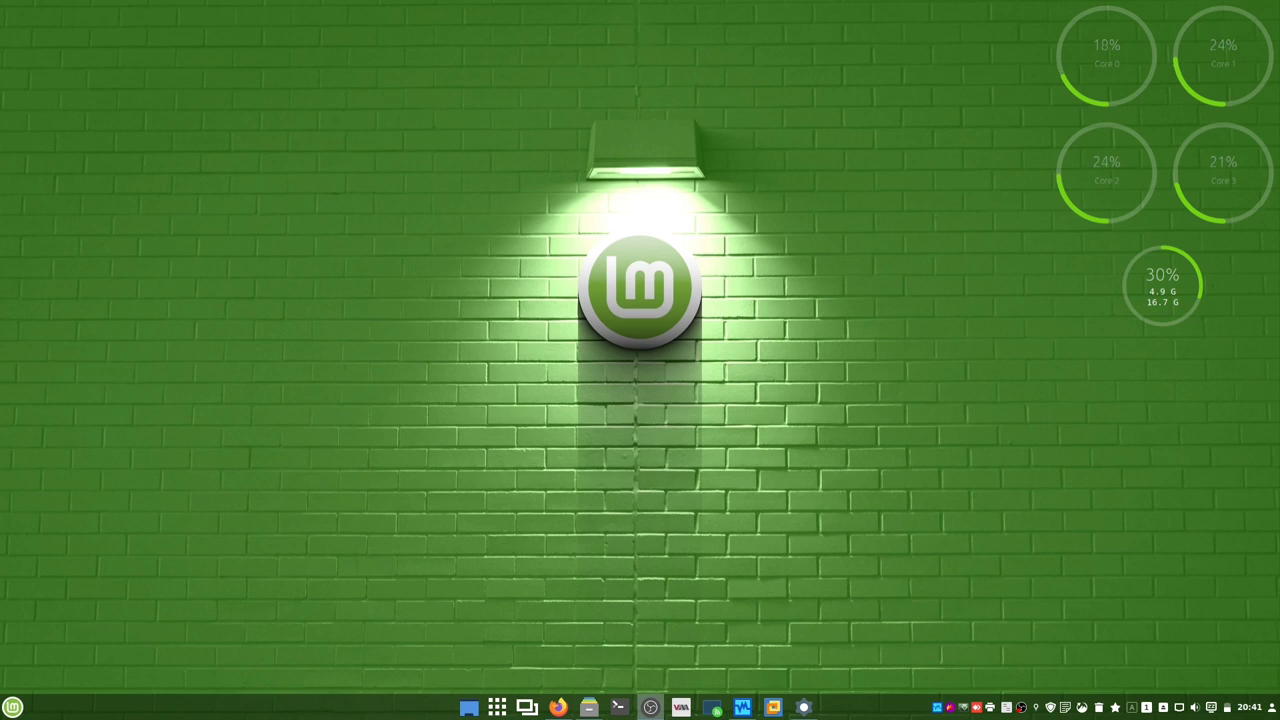
Find and open the Créateur de clé USB tool for a look, and close its window
left_click(12, 706)
type("clé")
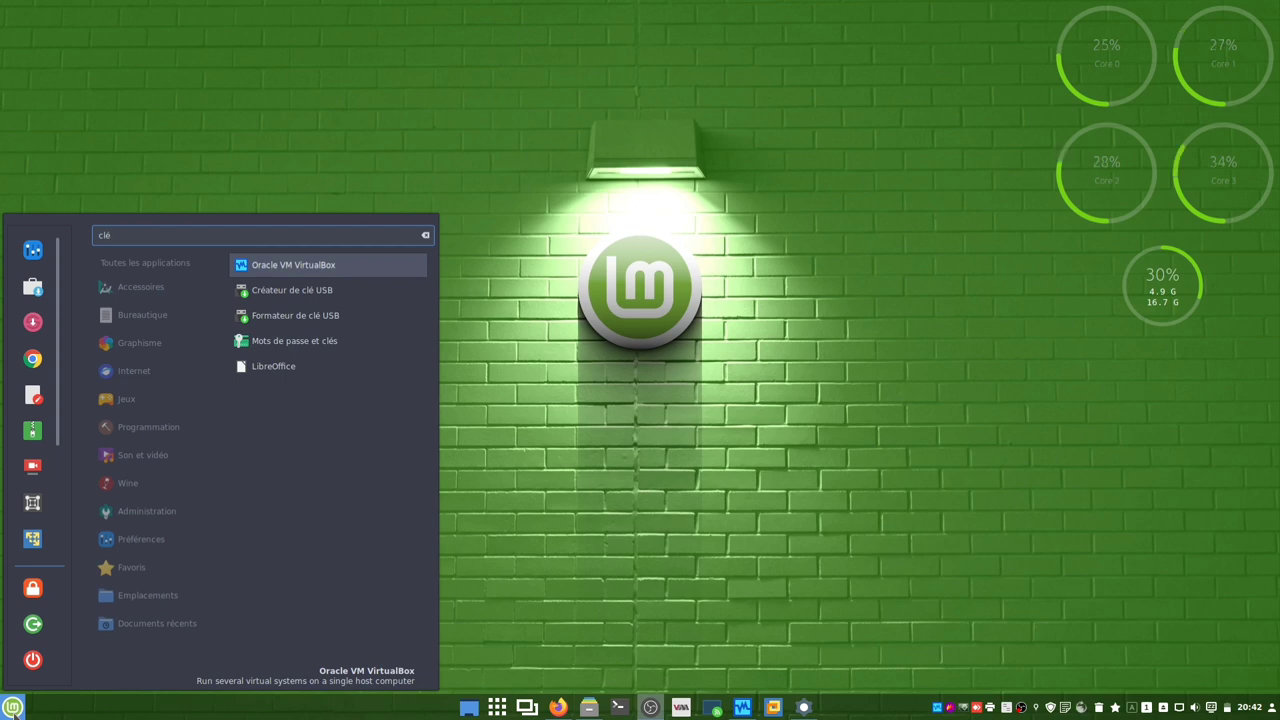
key("Down")
key("Return")
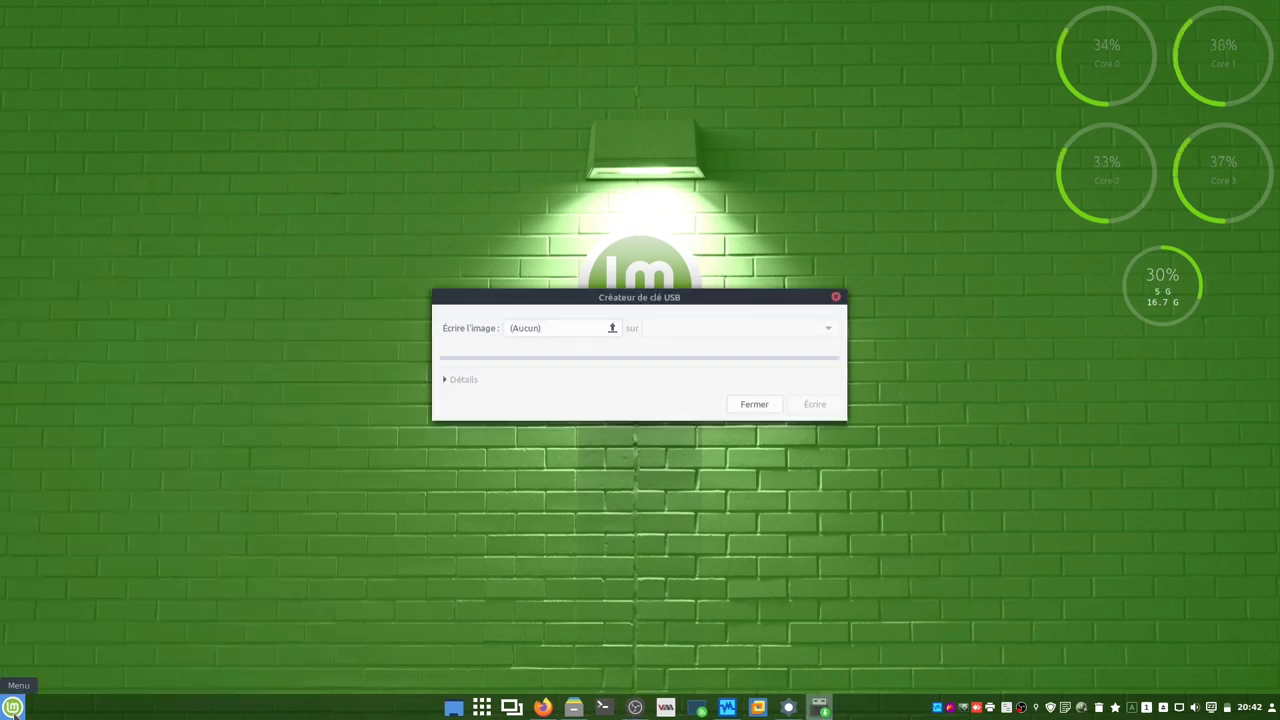
left_click(836, 298)
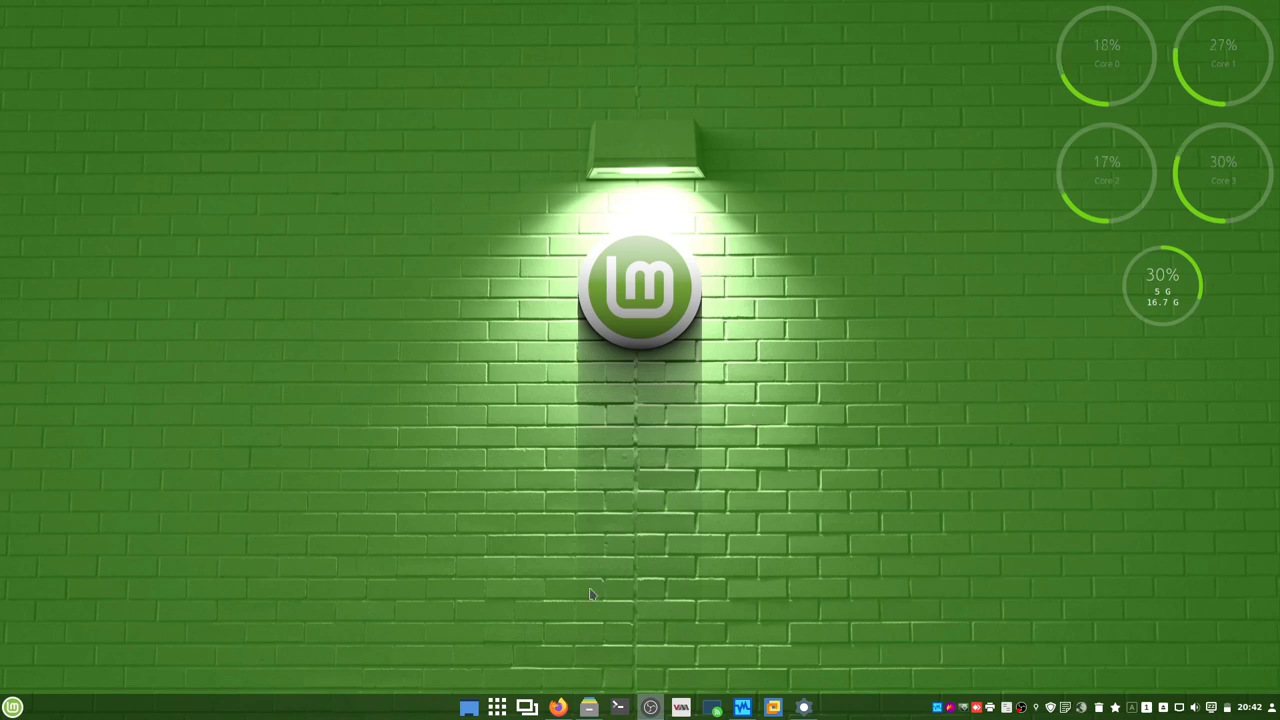
Switch to Firefox and review the dd and mkusb wiki pages, the Ubuntu community mkusb page and the mkusb-guidus page
left_click(558, 707)
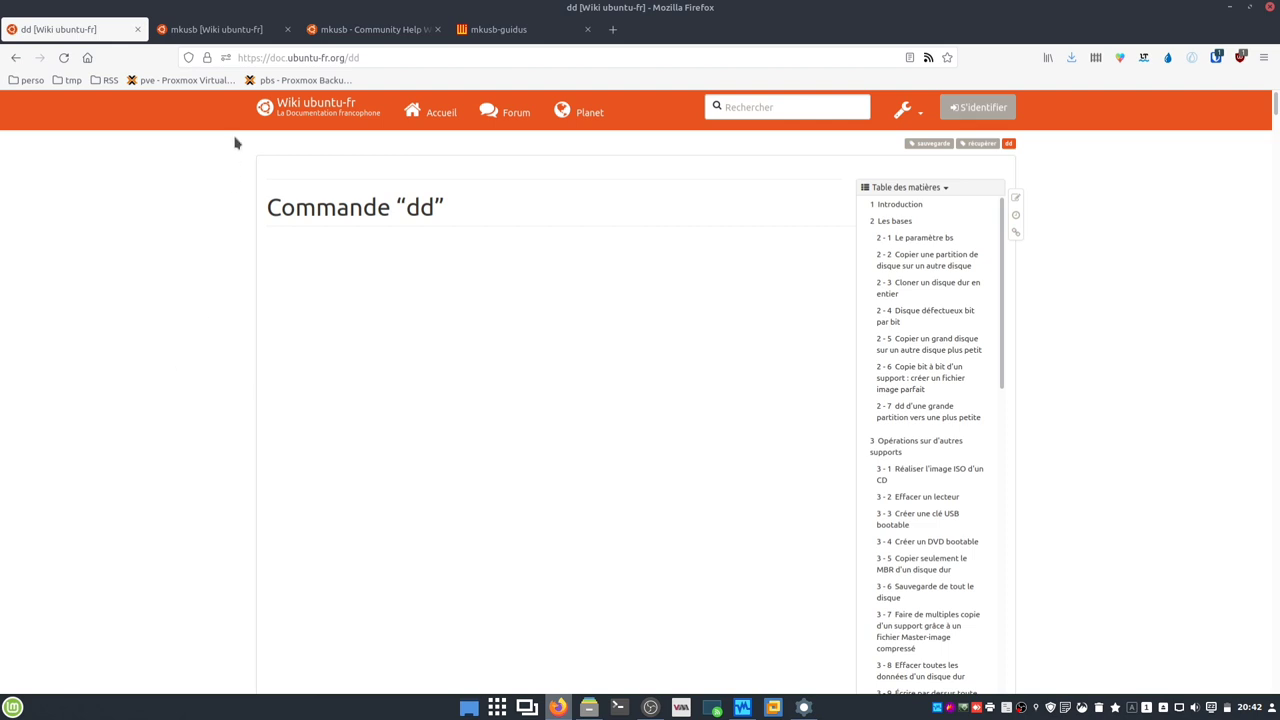
left_click(240, 28)
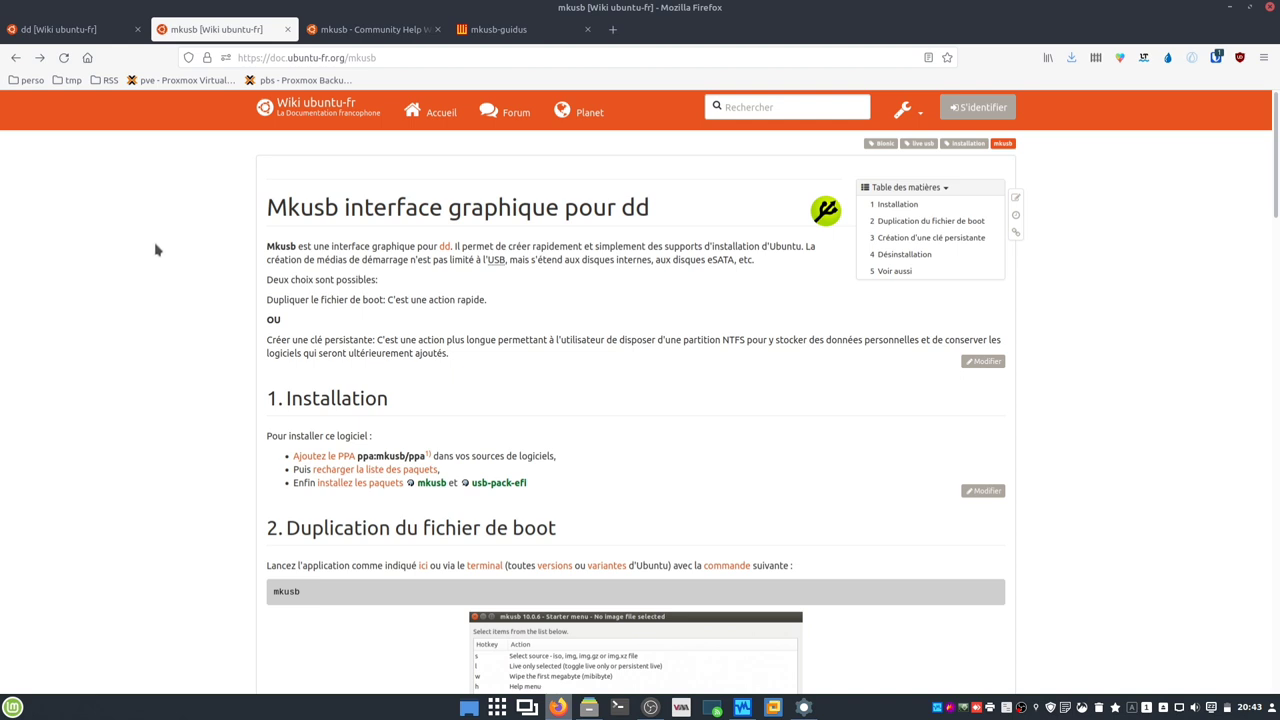
left_click(352, 32)
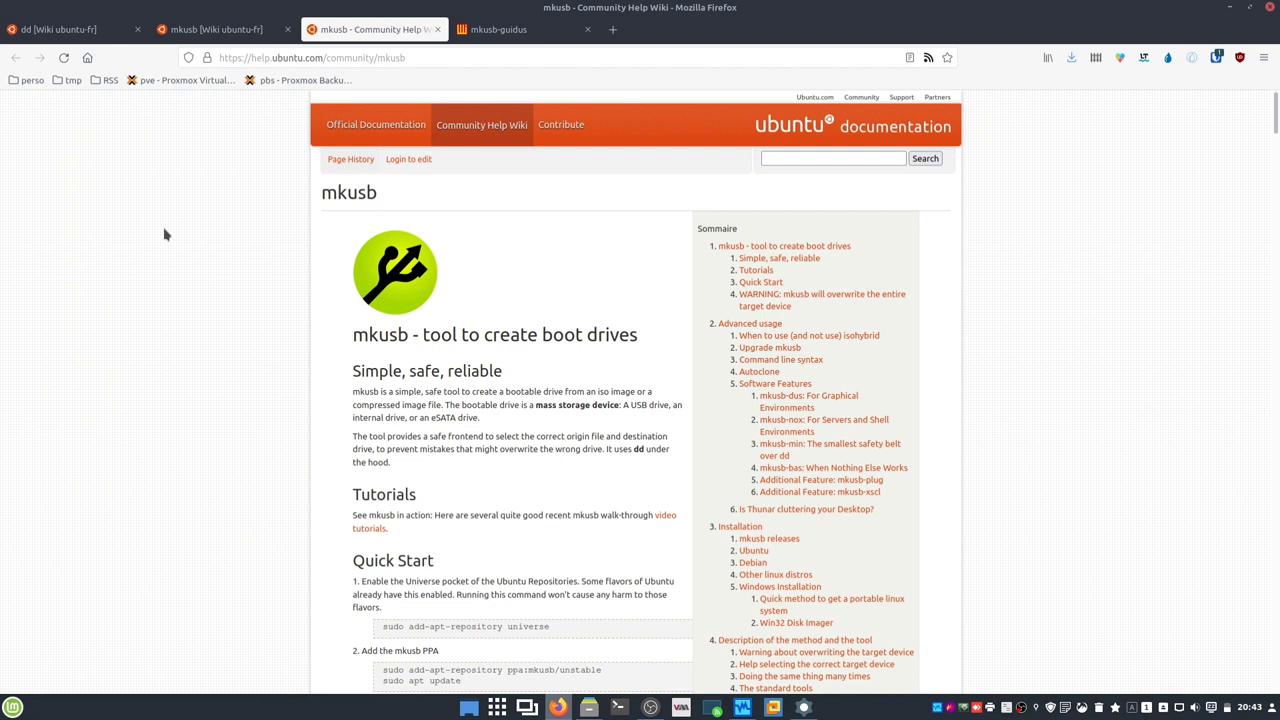
key("ctrl+Tab")
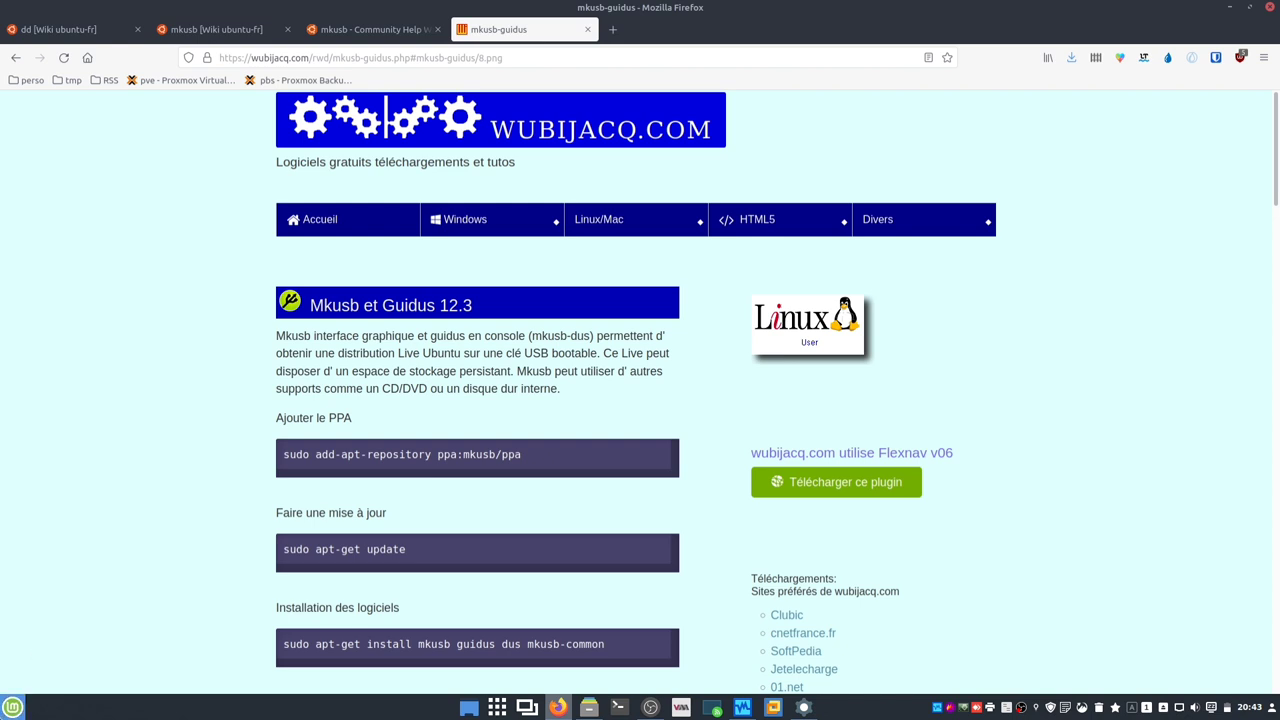
Search the host's installed applications for "mk" to check for mkusb
left_click(14, 706)
type("mk")
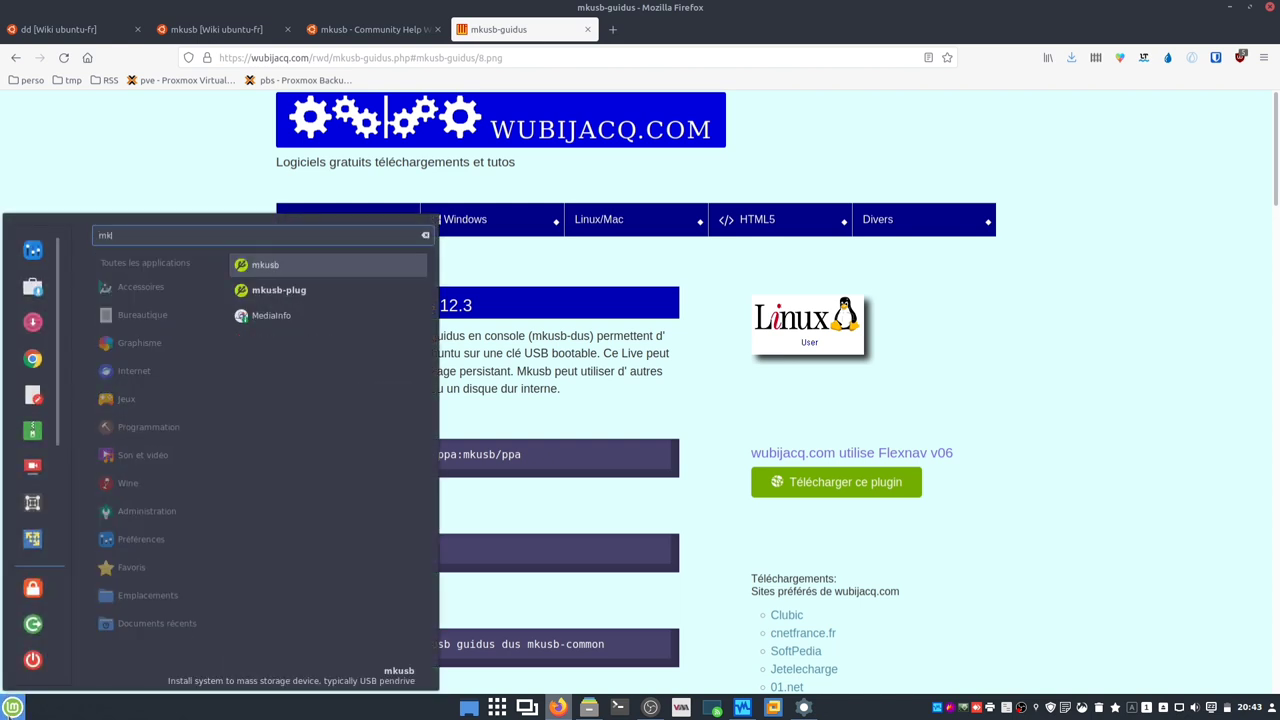
key("Return")
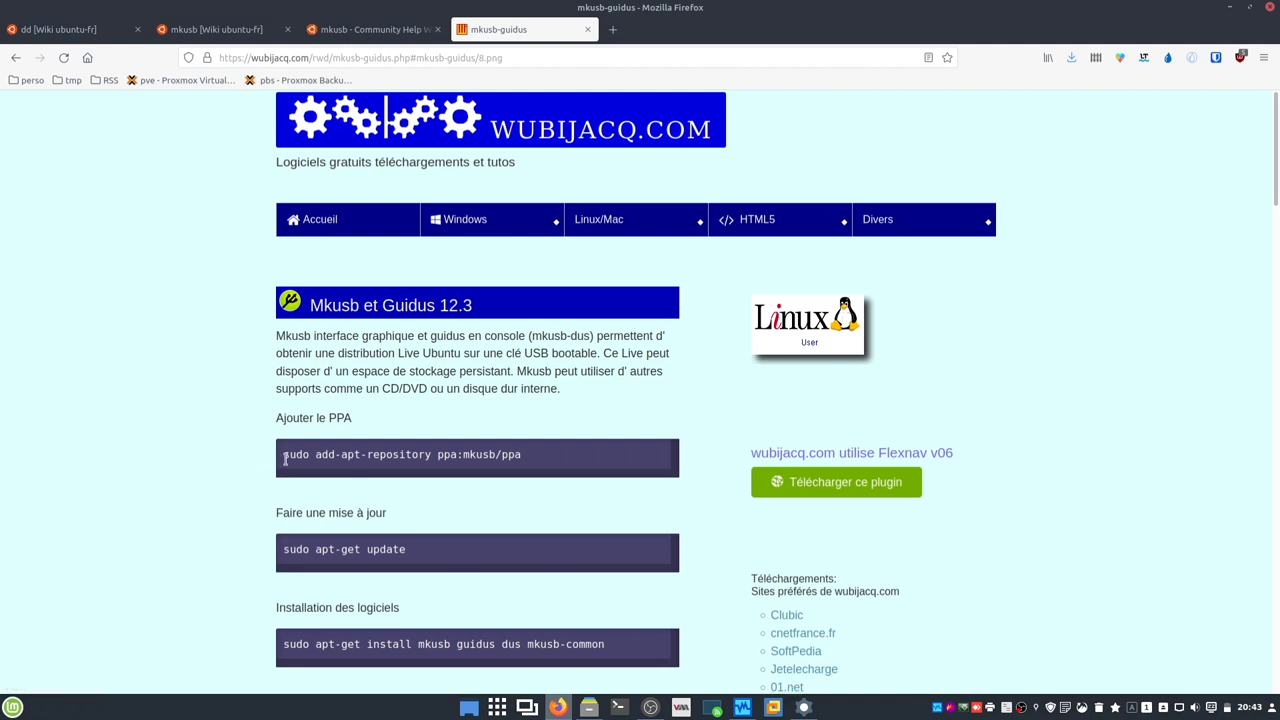
Copy the command "sudo add-apt-repository ppa:mkusb/ppa" from the mkusb-guidus page
left_click_drag(284, 459, 521, 457)
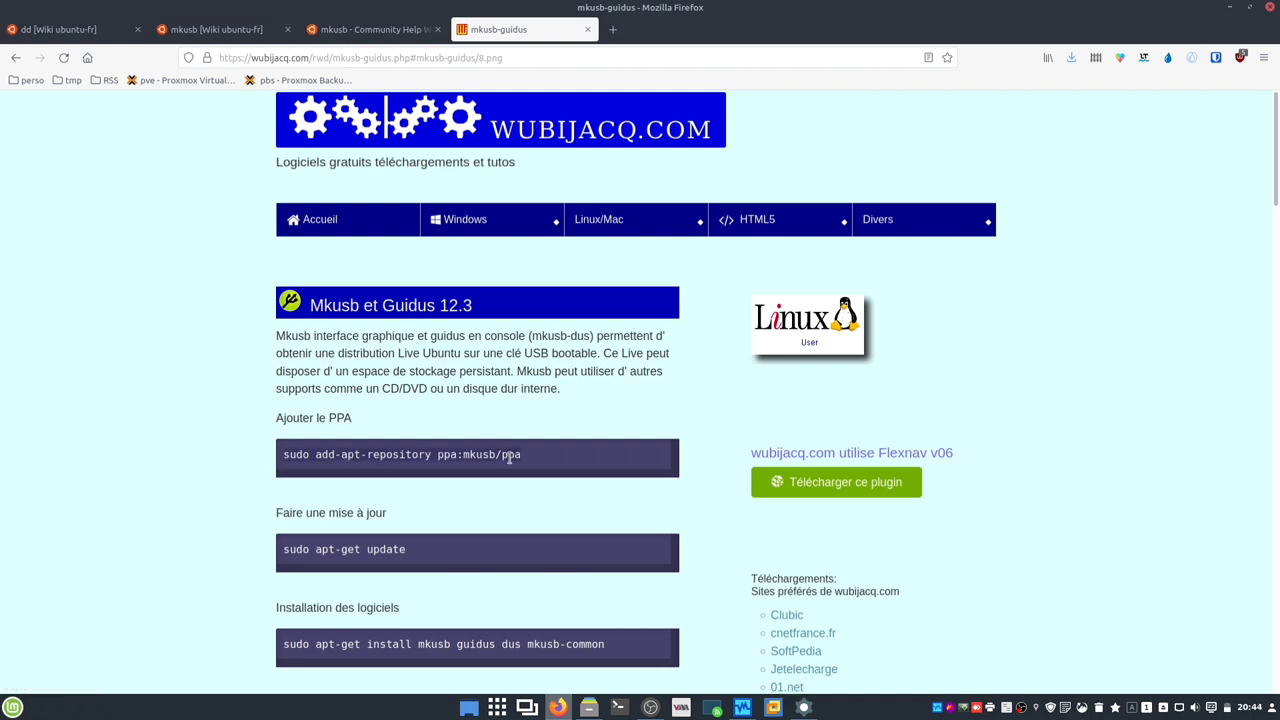
right_click(509, 457)
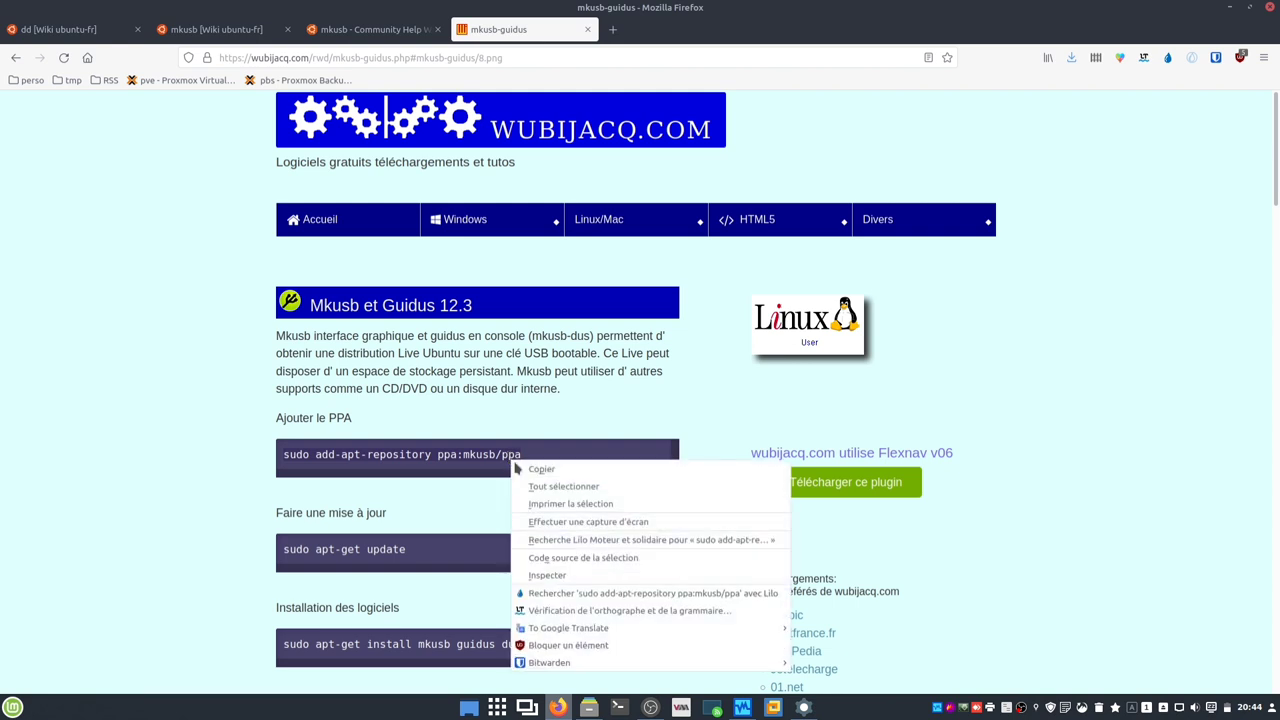
left_click(522, 468)
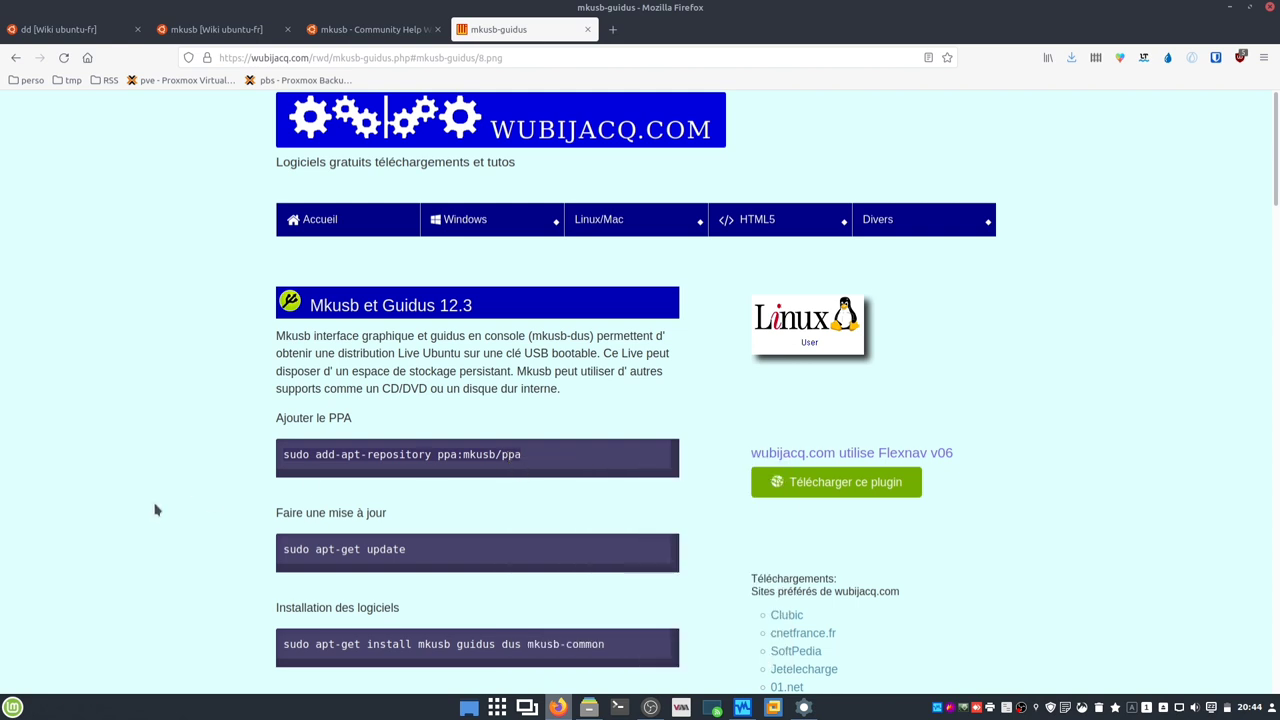
Switch to the Linux Mint virtual machine in VirtualBox and run "sudo apt update" in a terminal, entering the sudo password
left_click(803, 707)
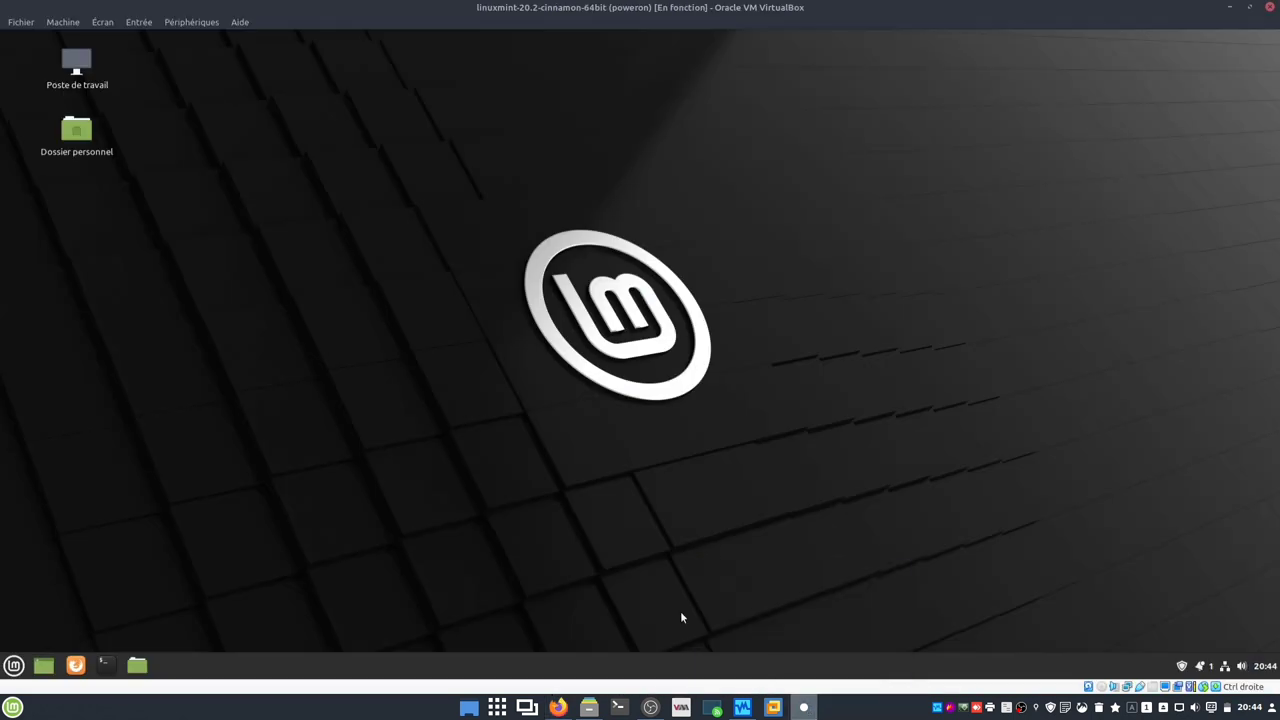
left_click(105, 665)
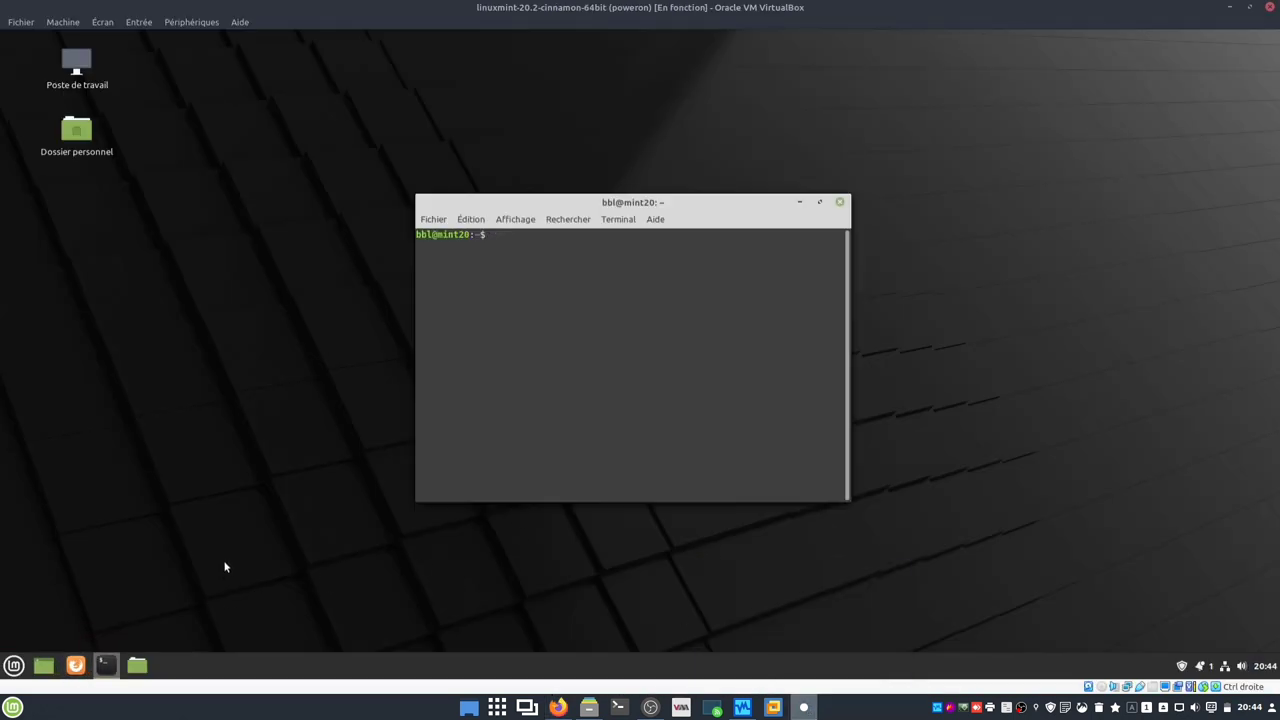
type("sudo a")
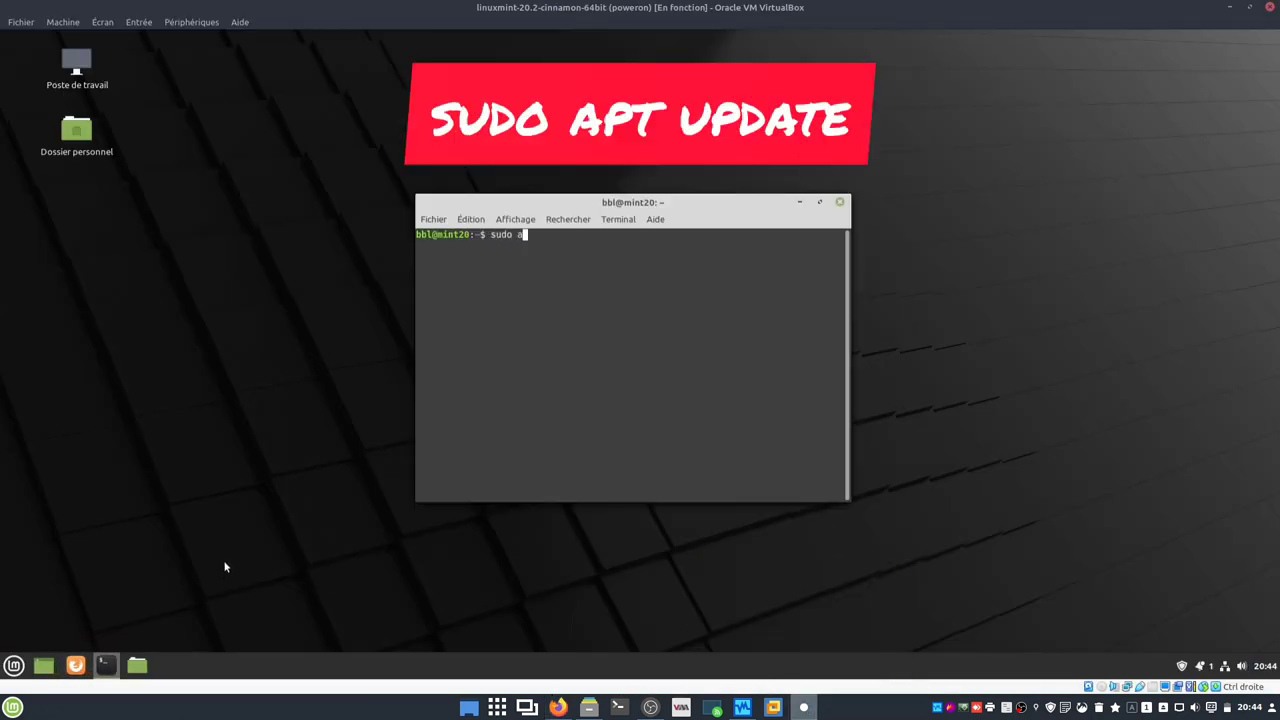
type("pt update")
key("Return")
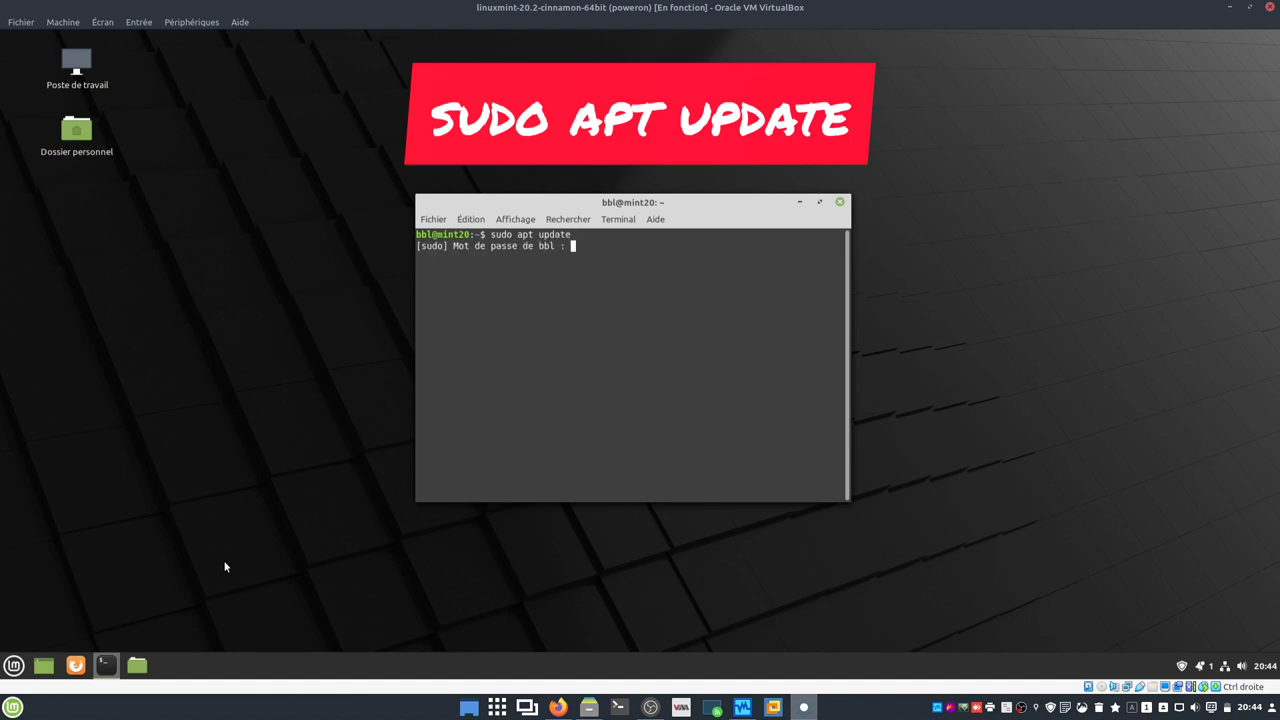
type("******")
key("Return")
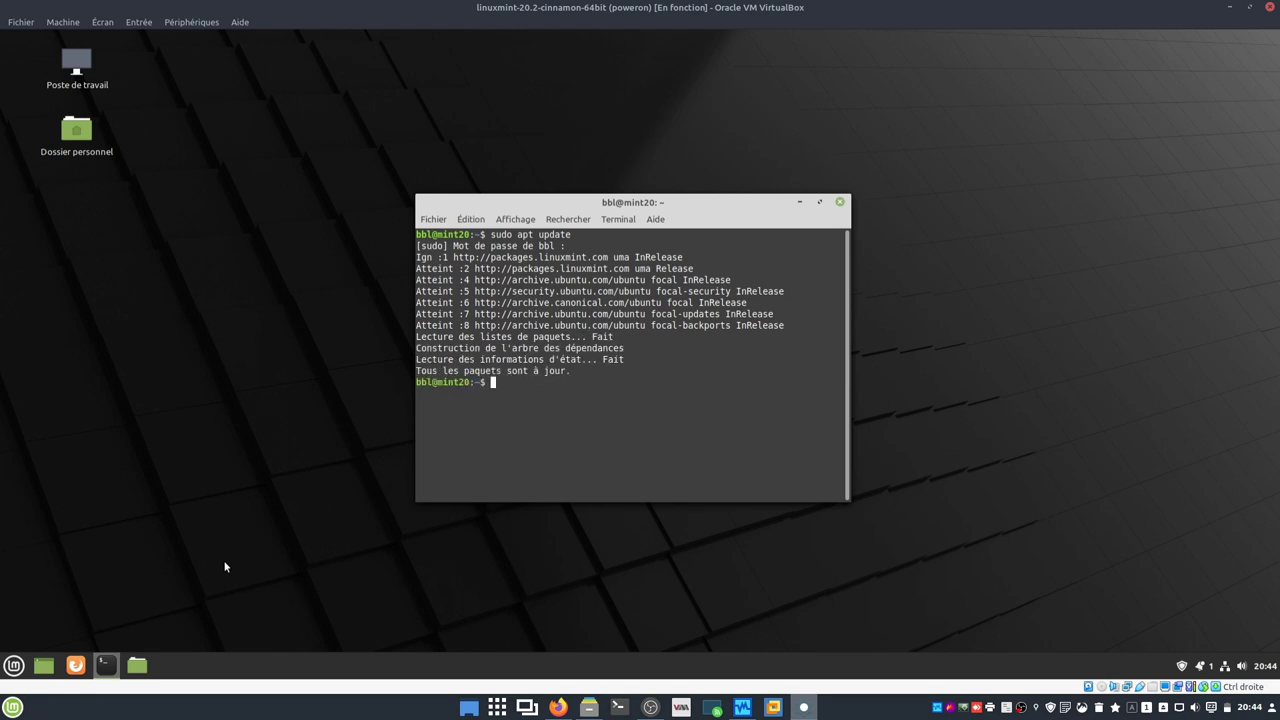
Add the mkusb repository with "sudo add-apt-repository ppa:mkusb/ppa" and refresh the package lists with "sudo apt update"
key("ctrl+shift+v")
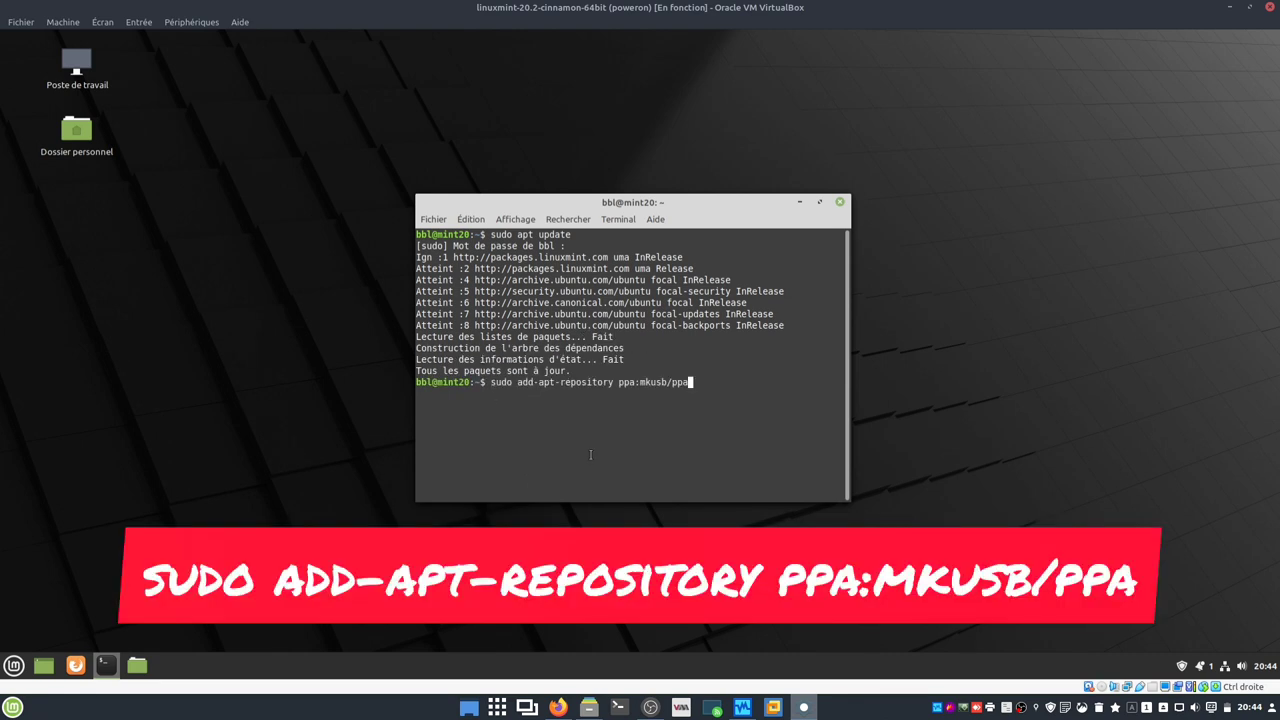
key("Return")
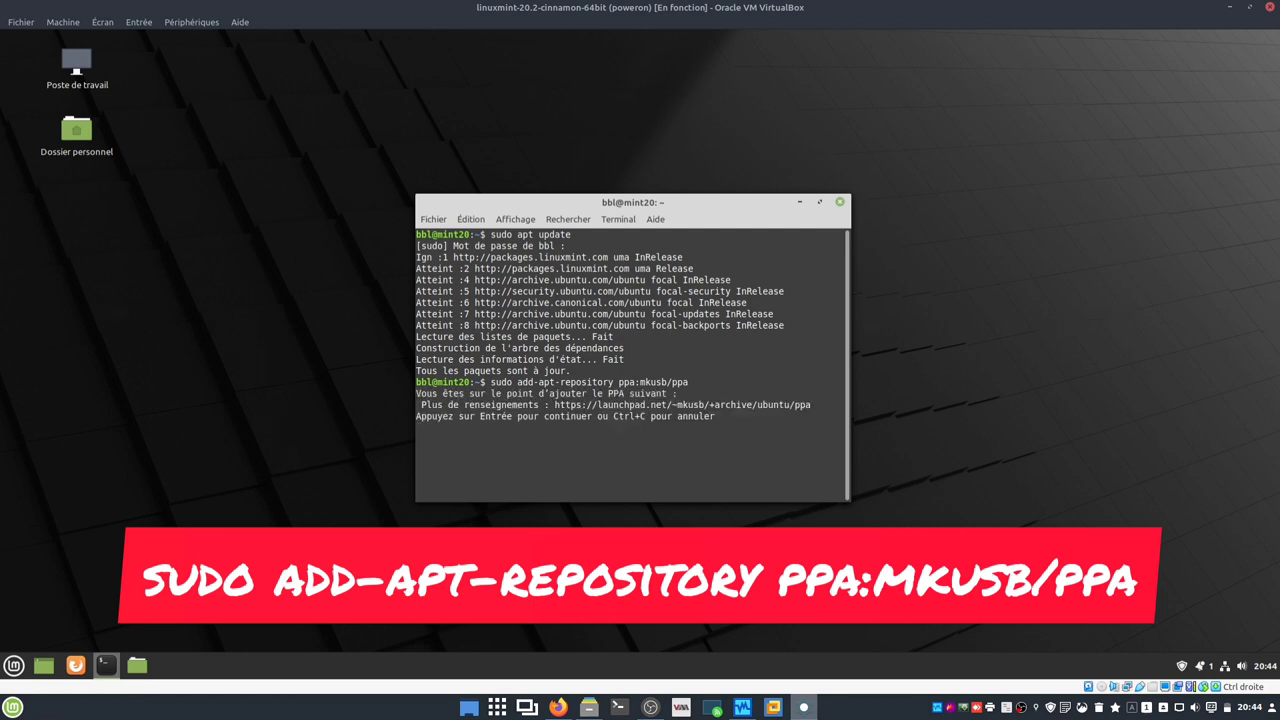
key("Return")
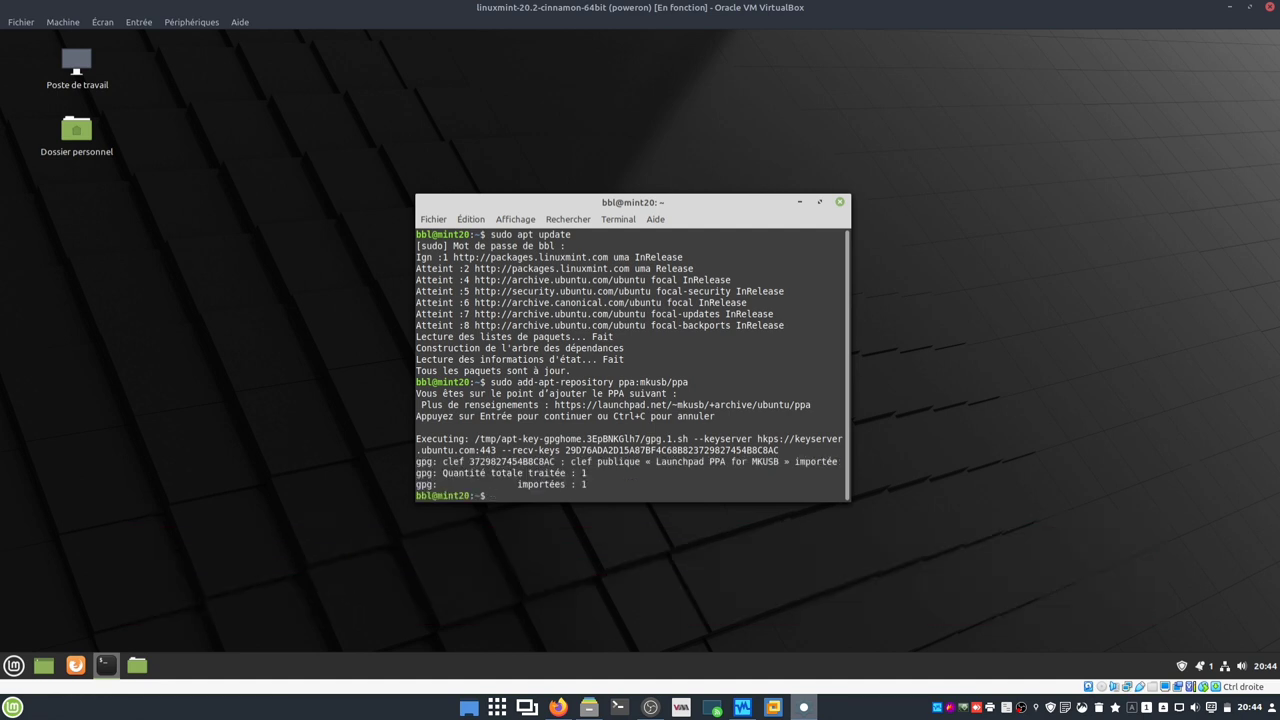
type("sudo apt update")
key("Return")
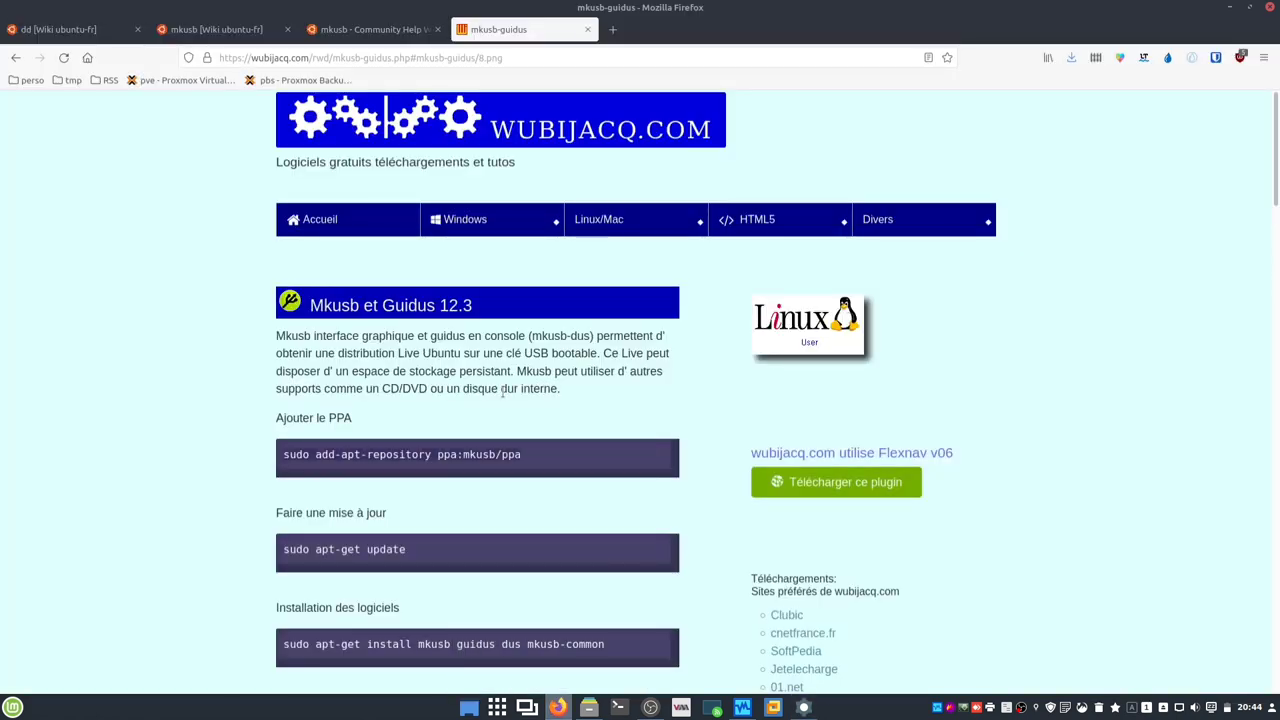
On the mkusb-guidus page in Firefox, copy the Linux Mint command "sudo apt install --install-recommends mkusb mkusb-nox usb-pack-efi"
scroll(315, 450, "down", 3)
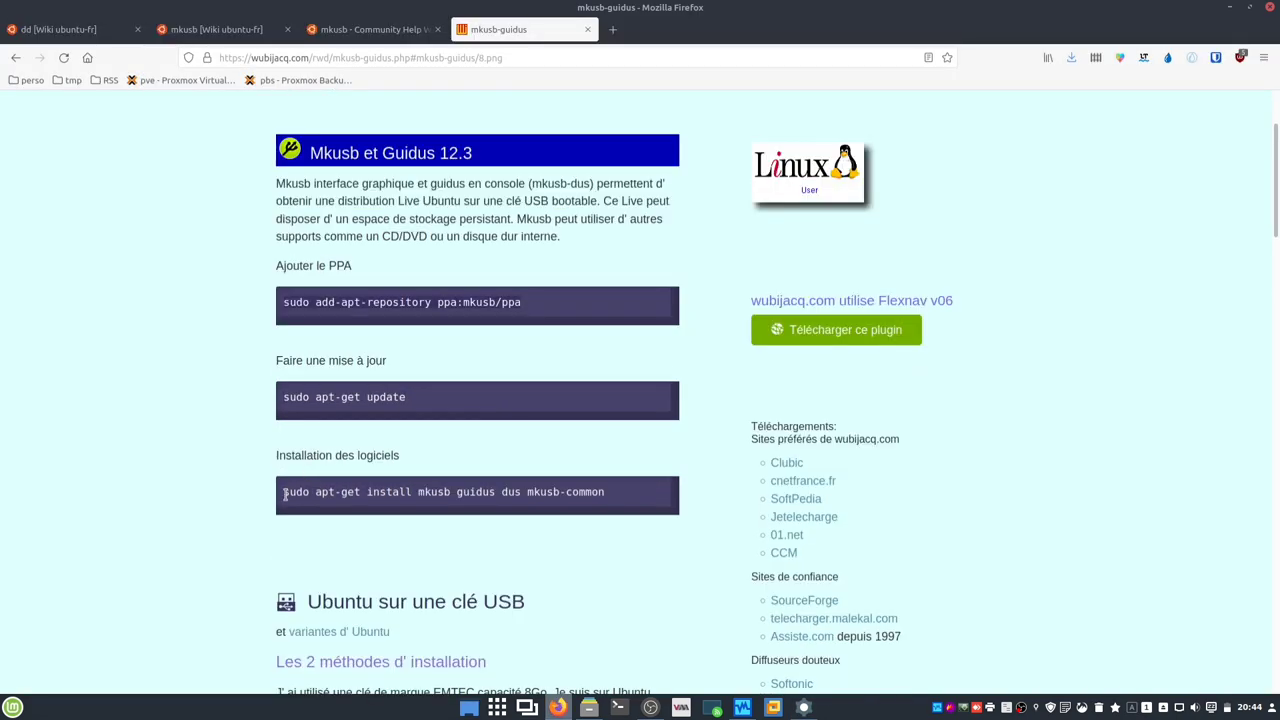
left_click_drag(284, 497, 606, 496)
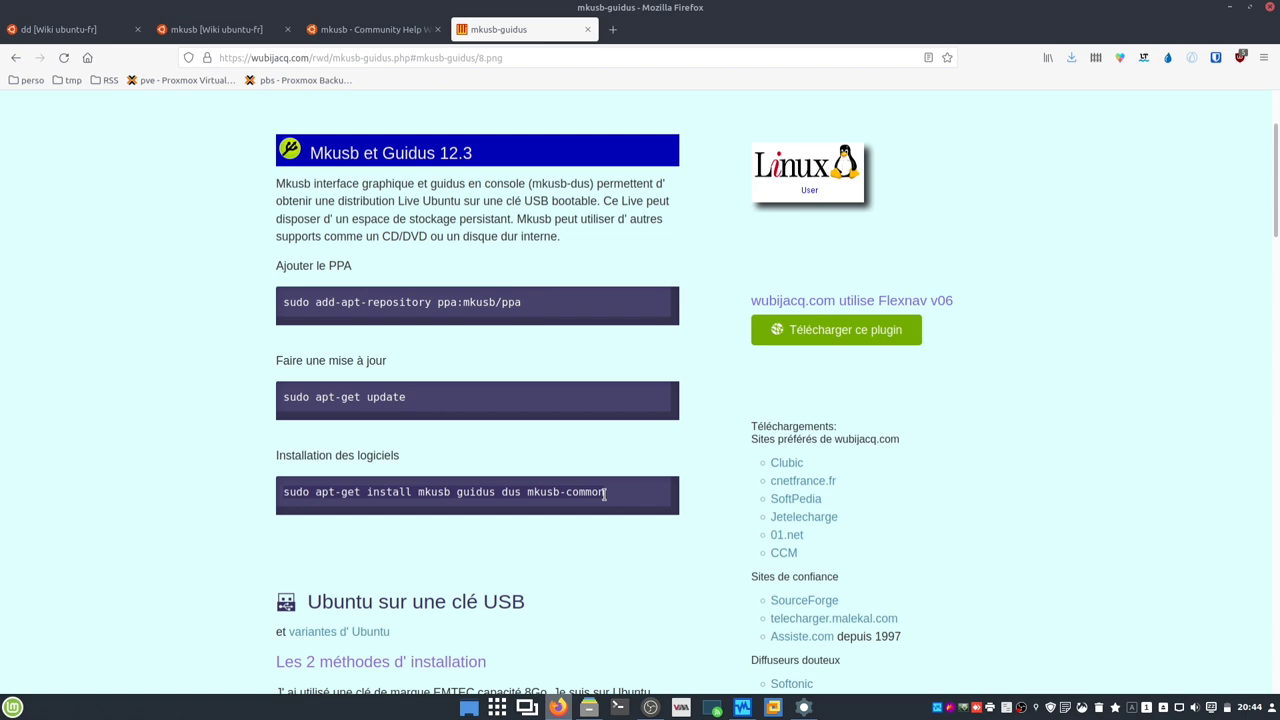
scroll(194, 500, "down", 15)
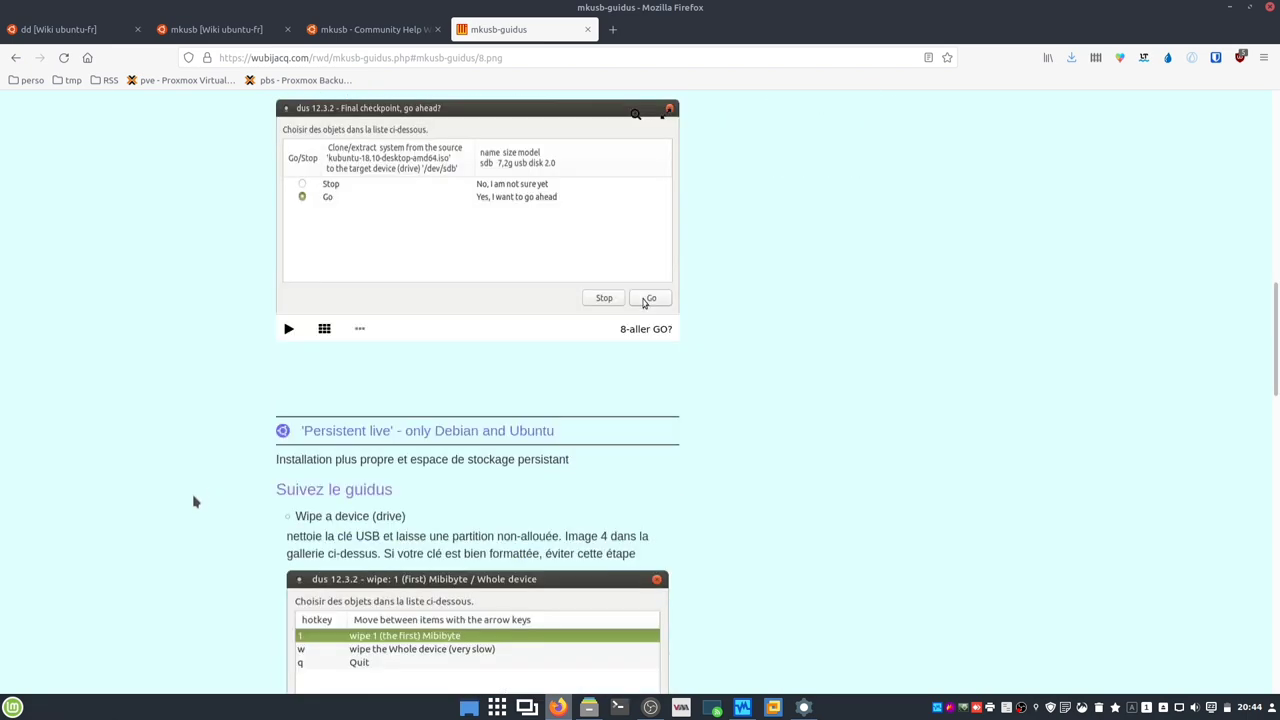
scroll(194, 502, "down", 20)
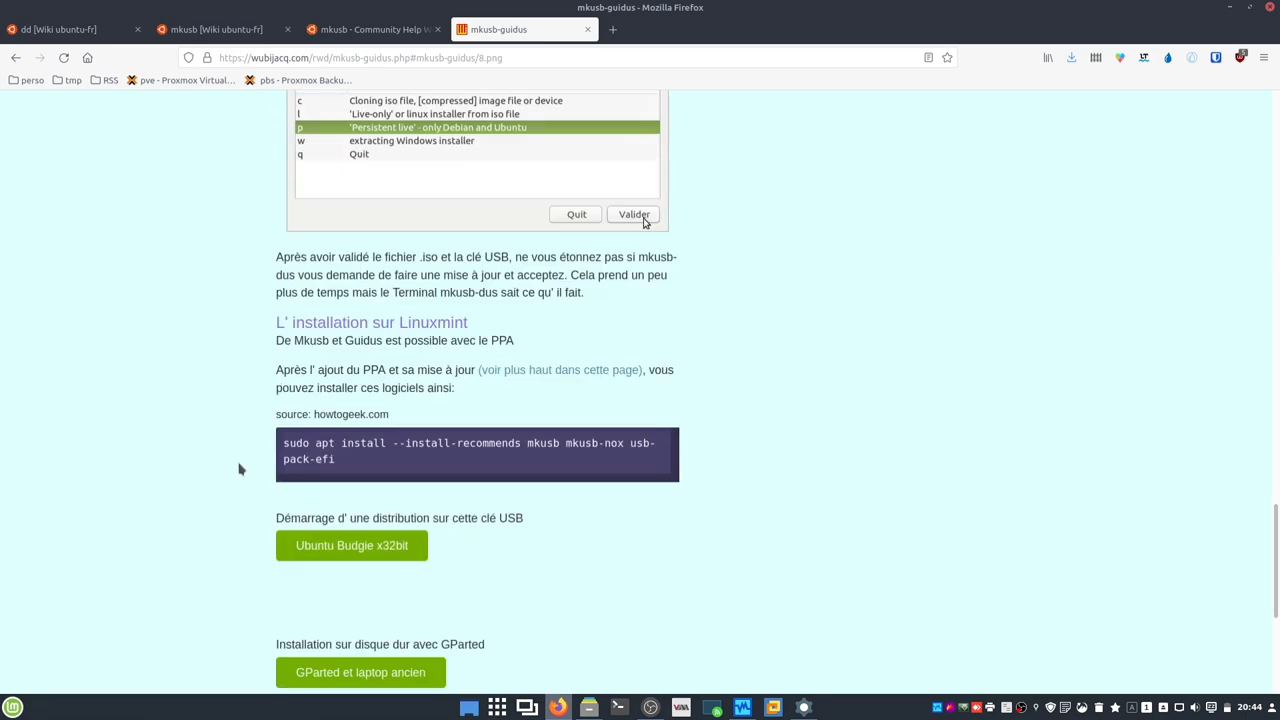
left_click_drag(284, 443, 340, 462)
key("ctrl+c")
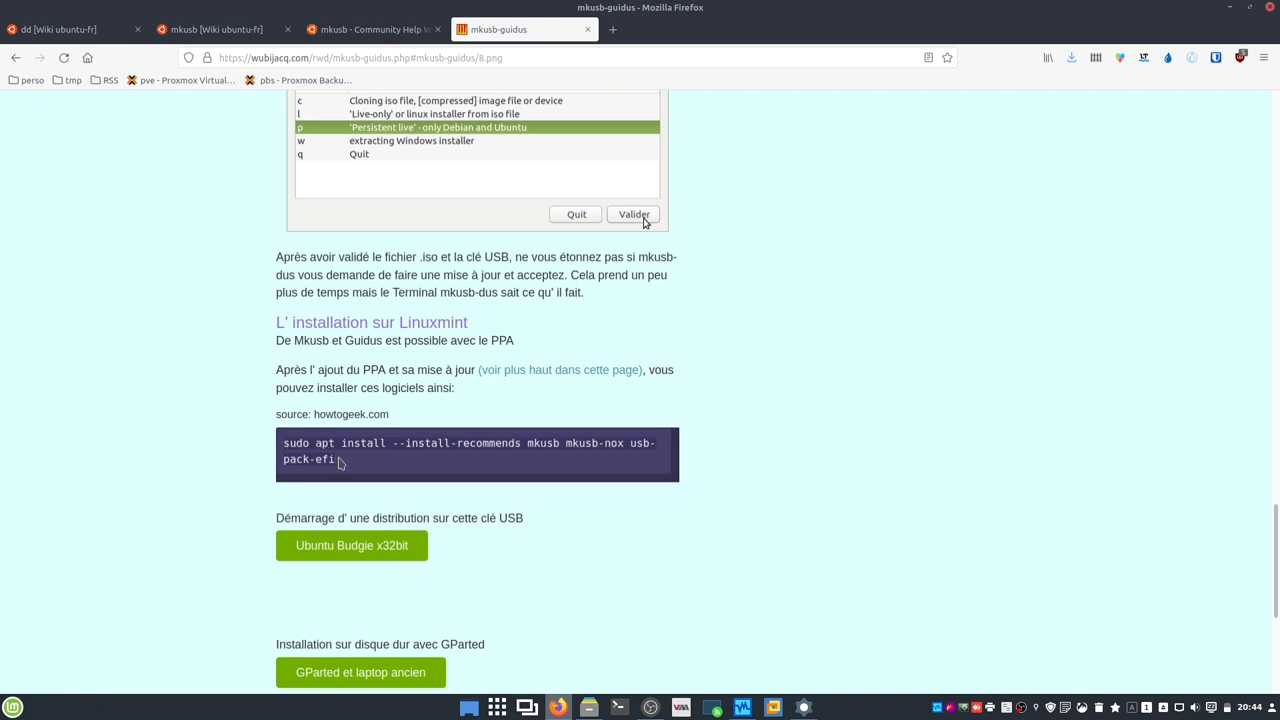
right_click(606, 437)
left_click(634, 445)
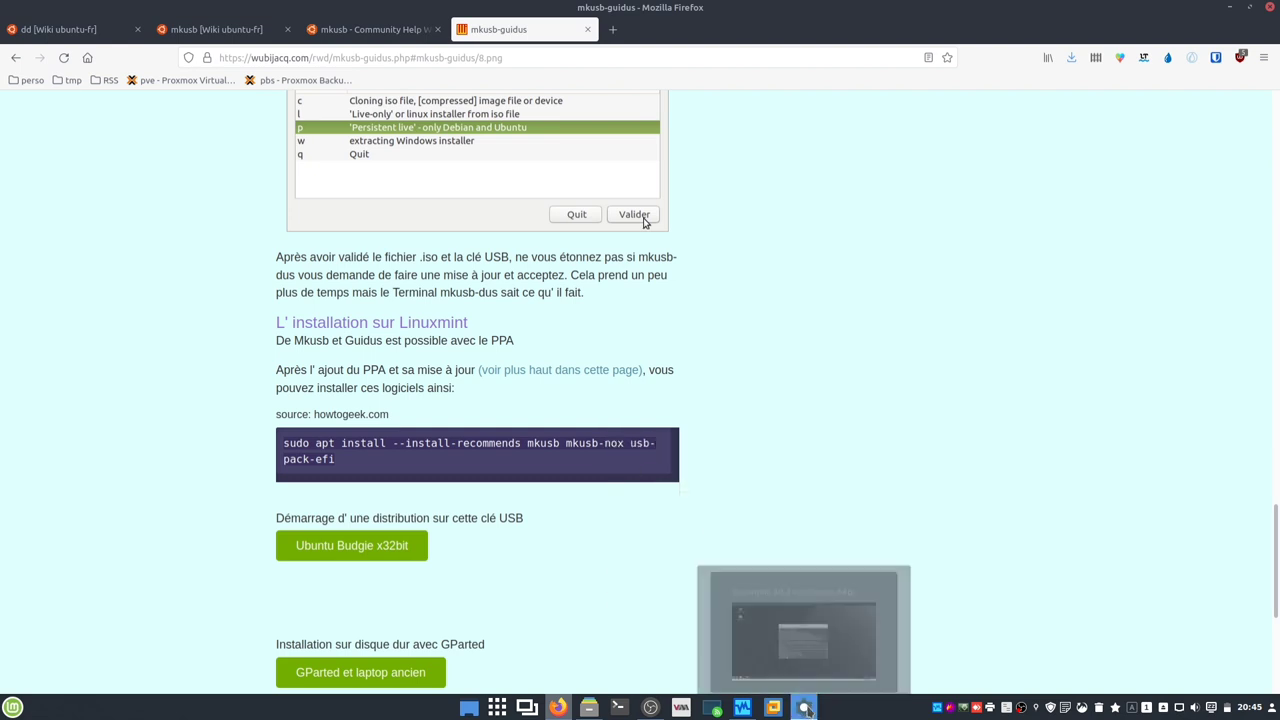
In the virtual machine's terminal, run "sudo apt install --install-recommends mkusb mkusb-nox usb-pack-efi", accept the installation and close the terminal
left_click(804, 707)
right_click(651, 491)
left_click(674, 571)
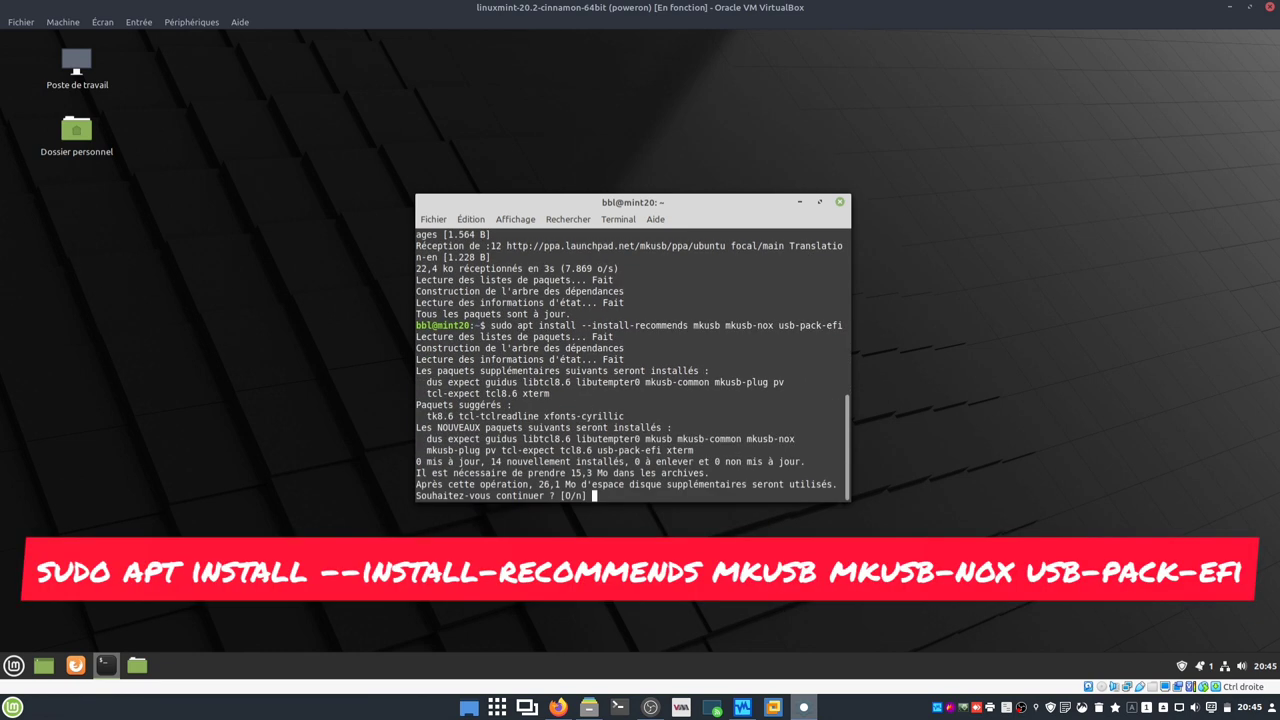
key("Return")
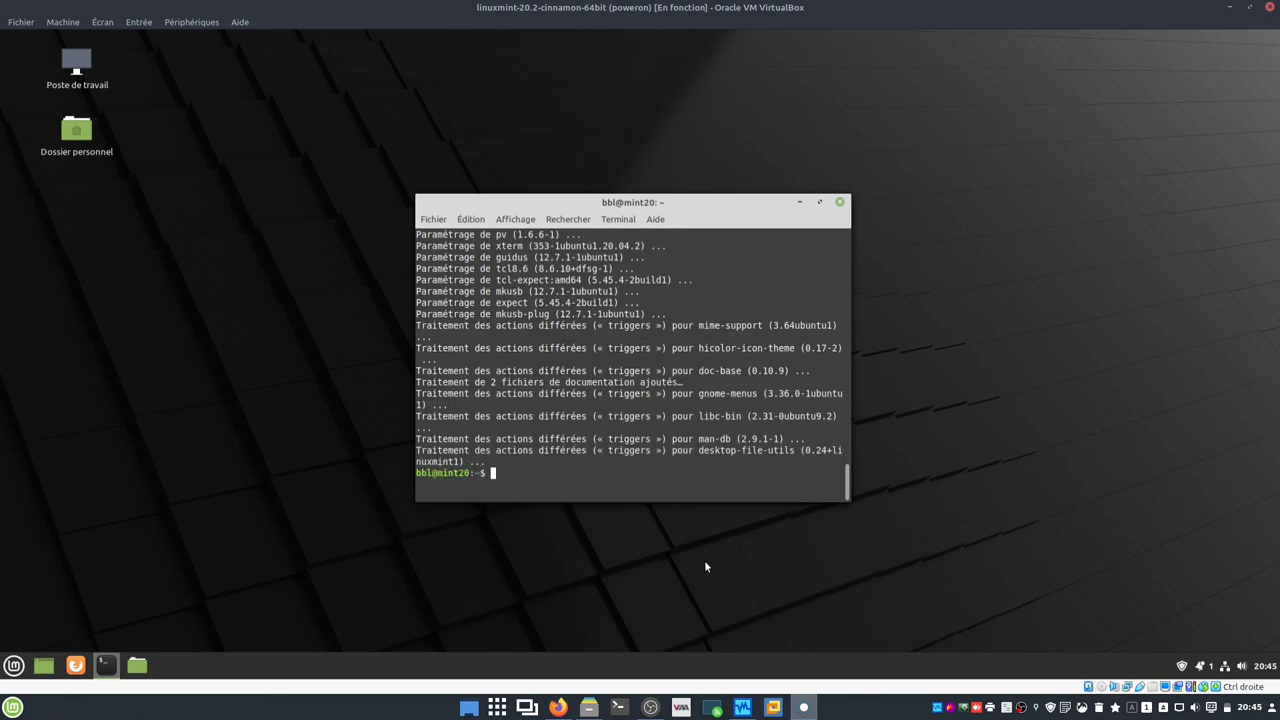
left_click(839, 202)
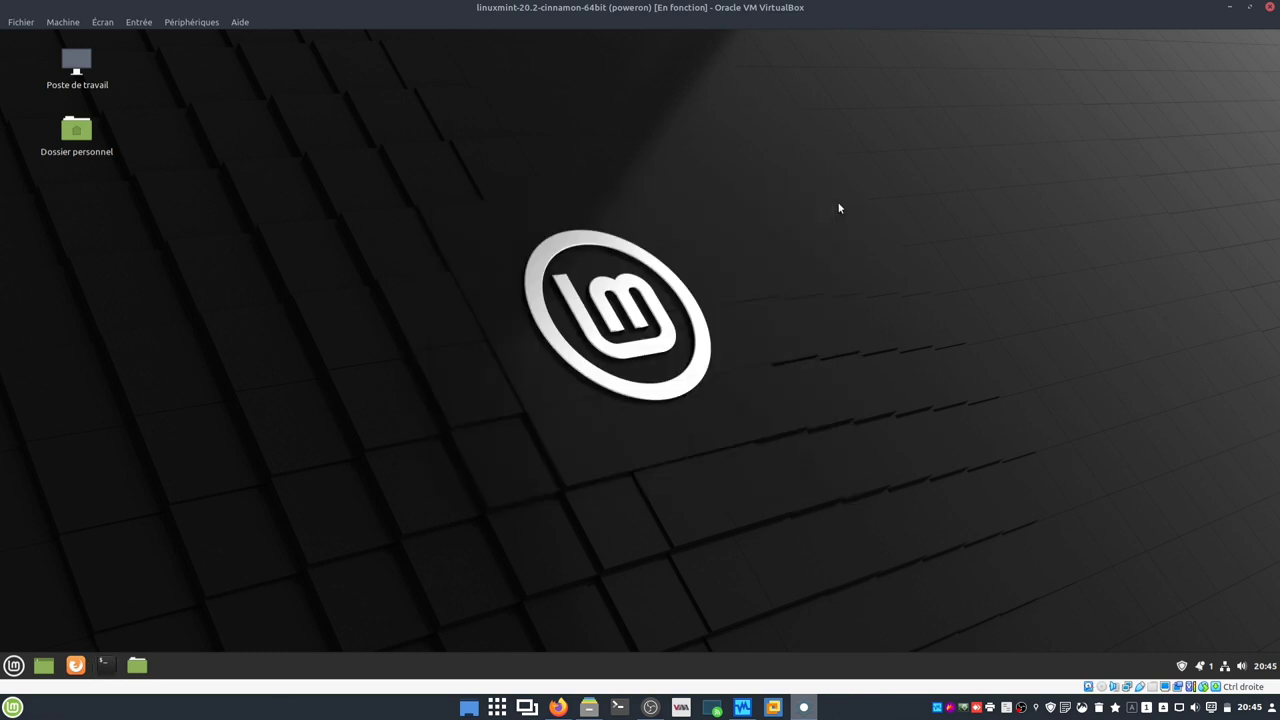
Search the virtual machine's applications for "mk" to check that mkusb is installed
left_click(18, 666)
type("mk")
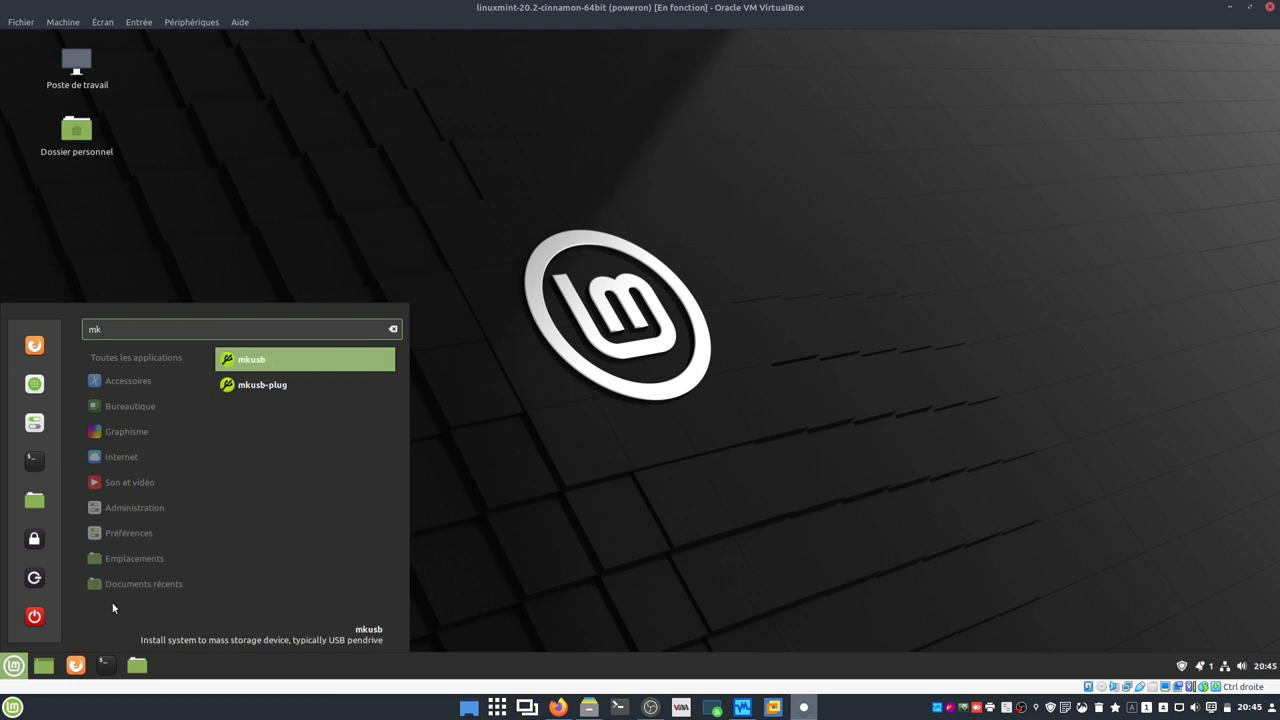
left_click(689, 394)
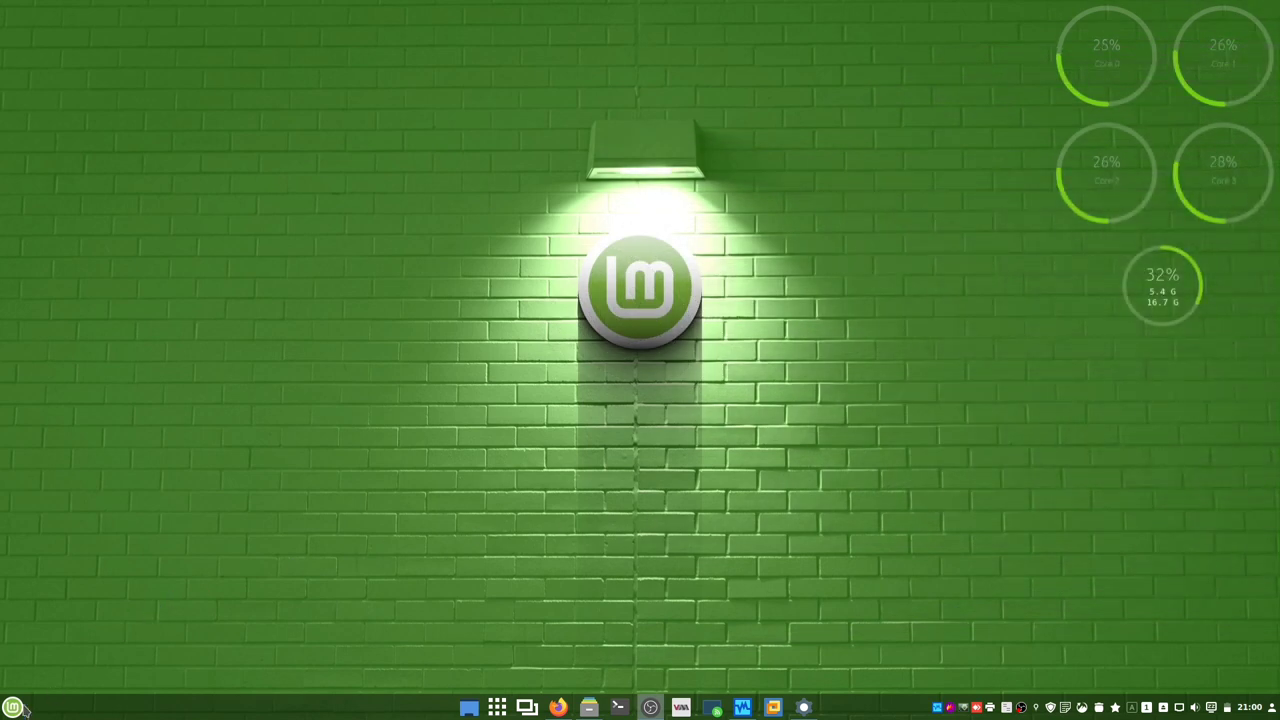
Launch mkusb on the host system and agree to run the dus version
left_click(24, 707)
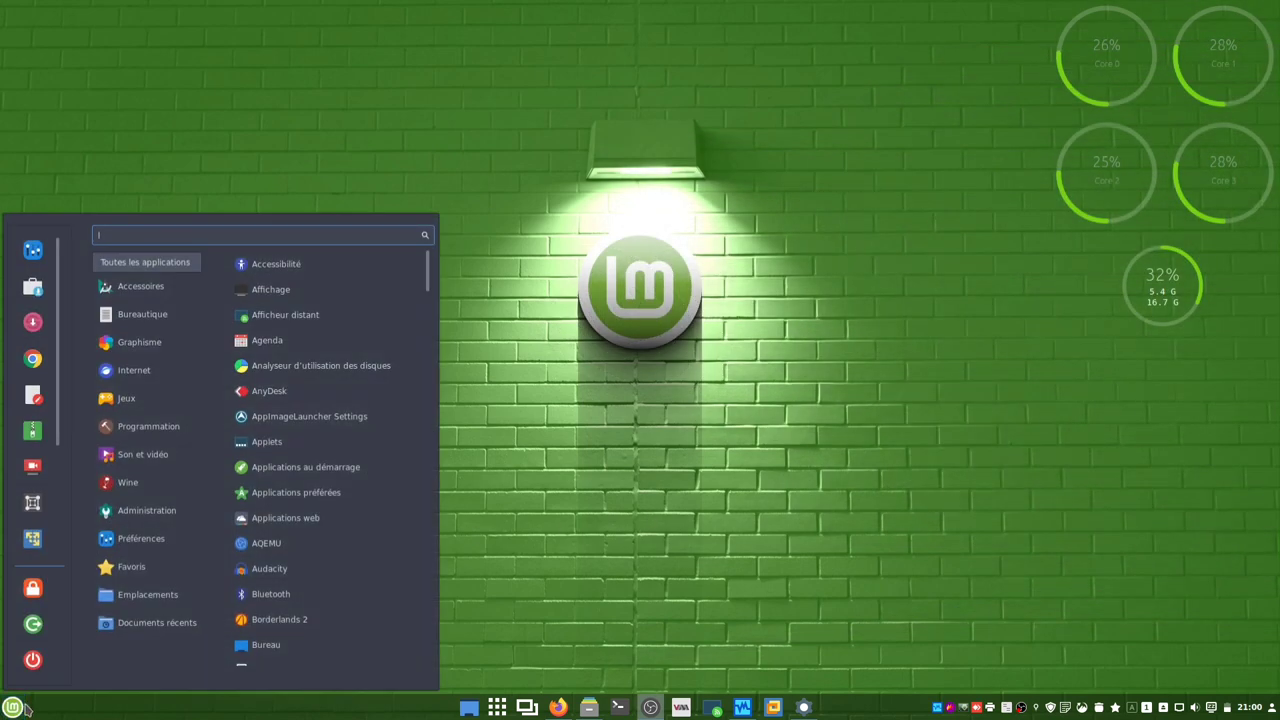
type("mkl")
key("Return")
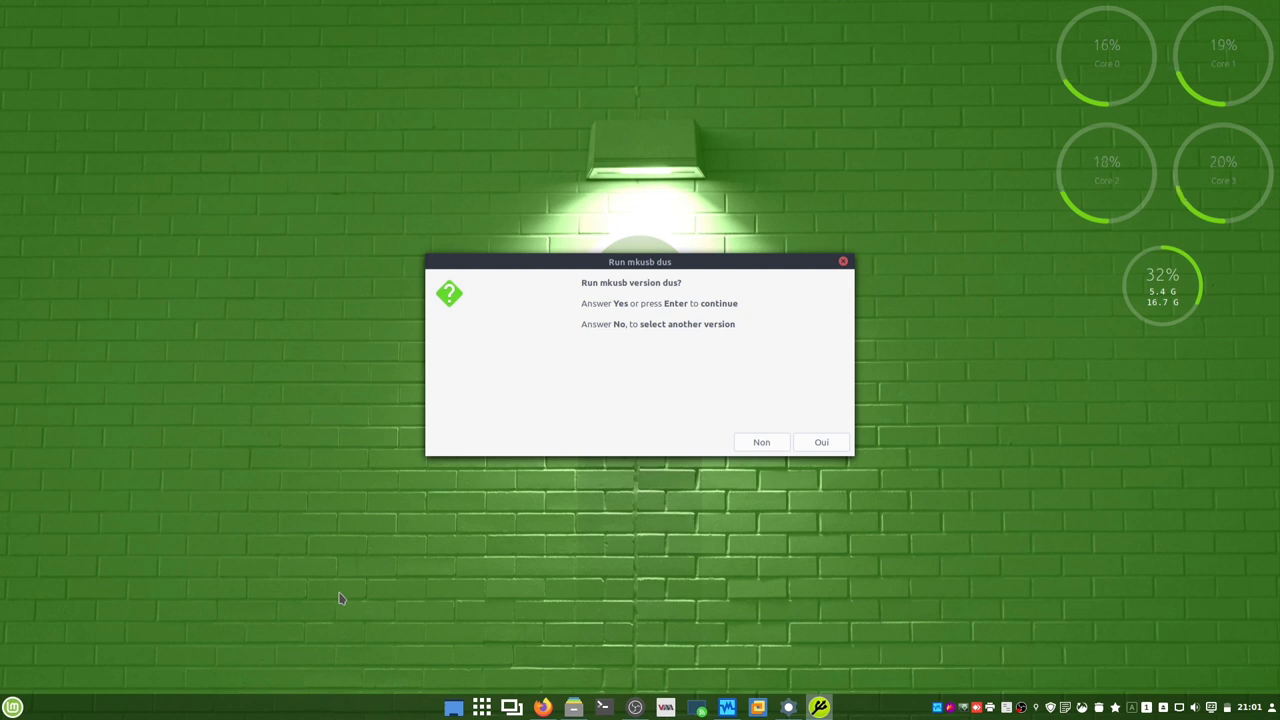
left_click(822, 446)
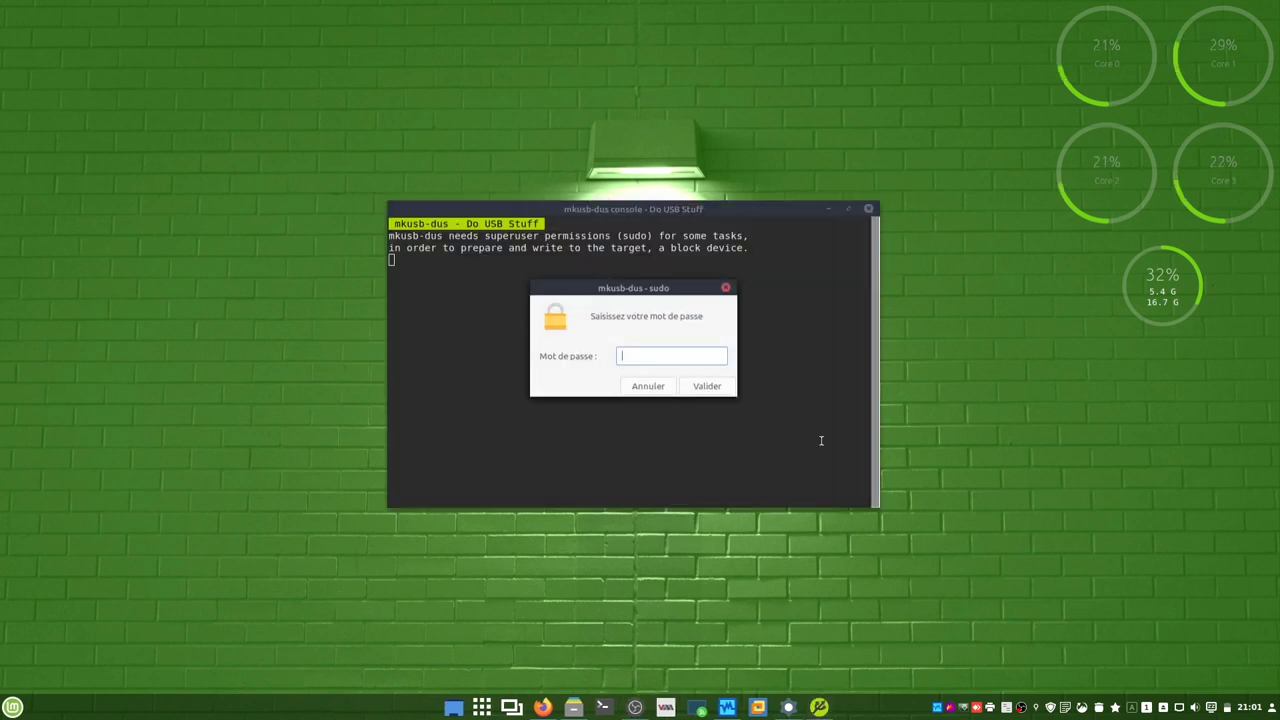
Authenticate mkusb-dus by entering the account's sudo password and accept the zenity environment check
type("•••••••")
key("Return")
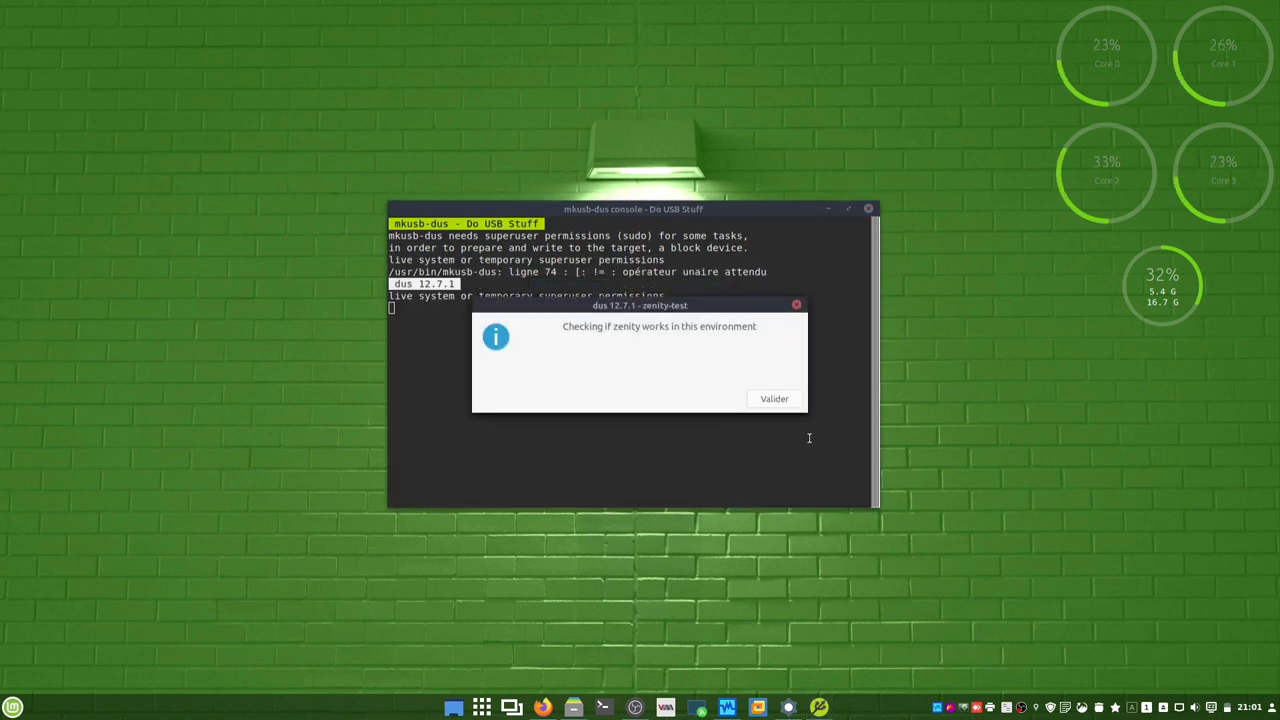
left_click(775, 452)
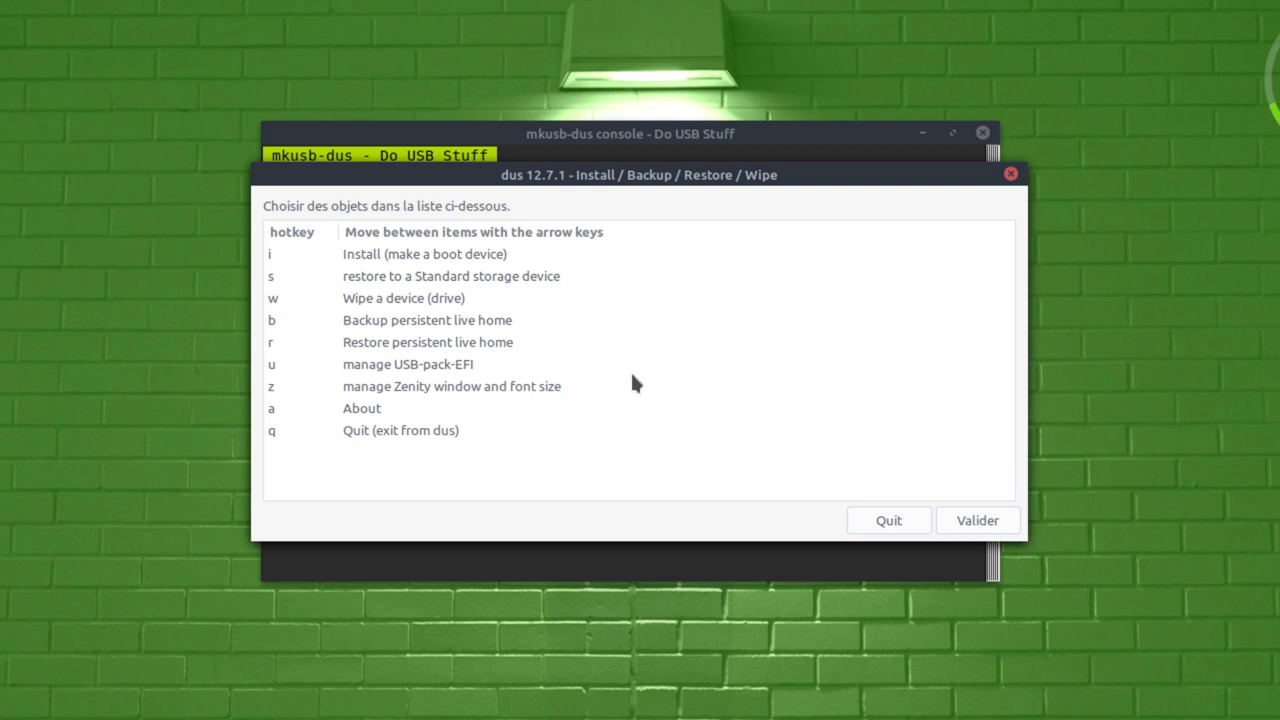
Choose "Install (make a boot device)" and the "'Live-only' or linux installer from iso file" method
left_click(482, 258)
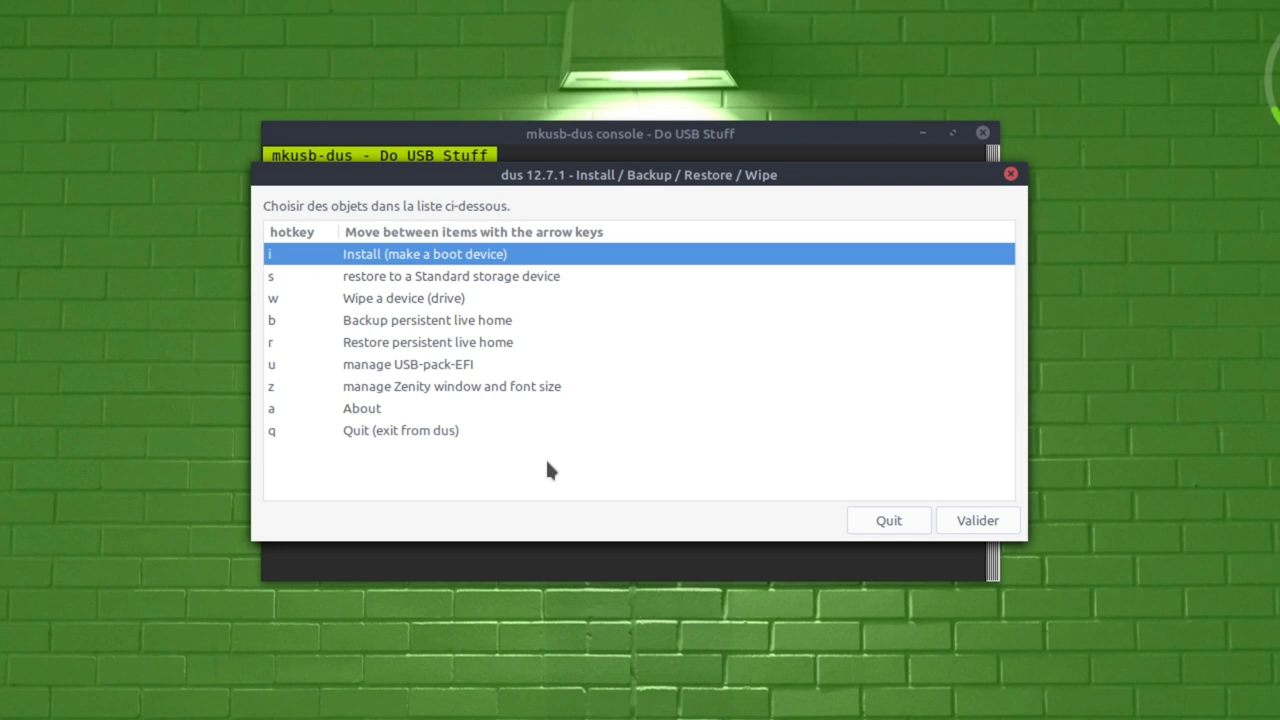
left_click(993, 522)
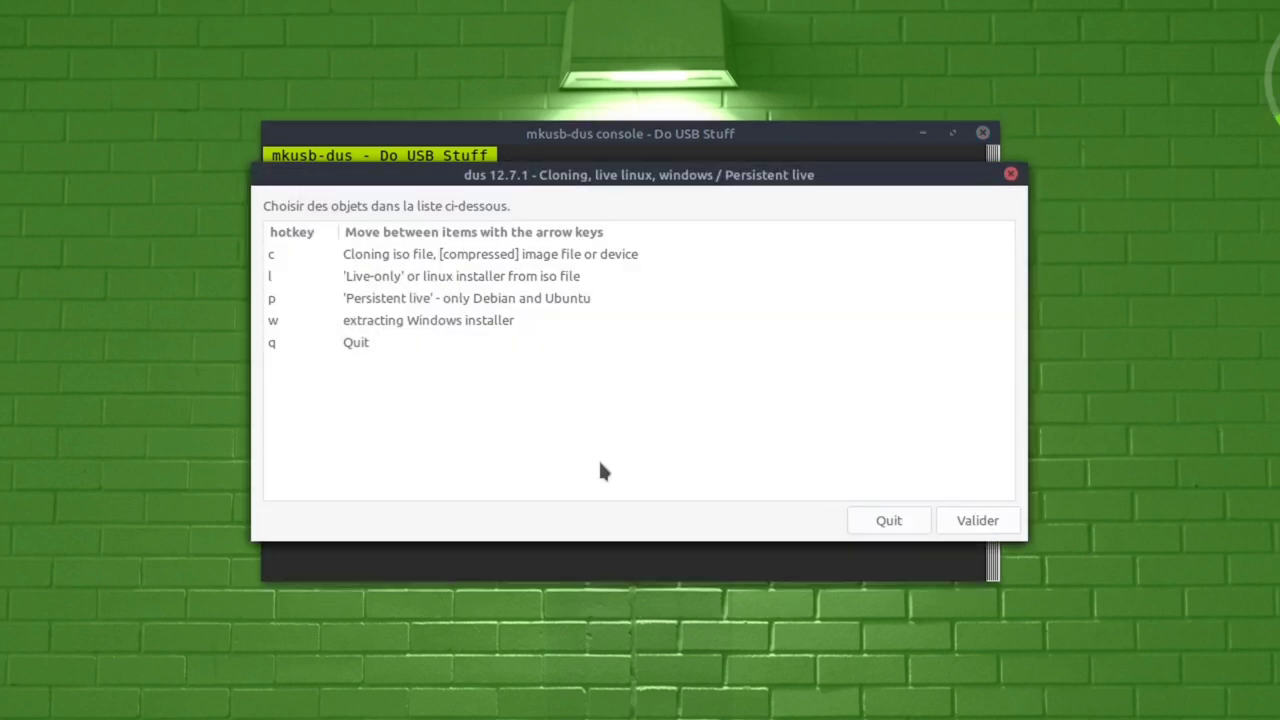
left_click(430, 280)
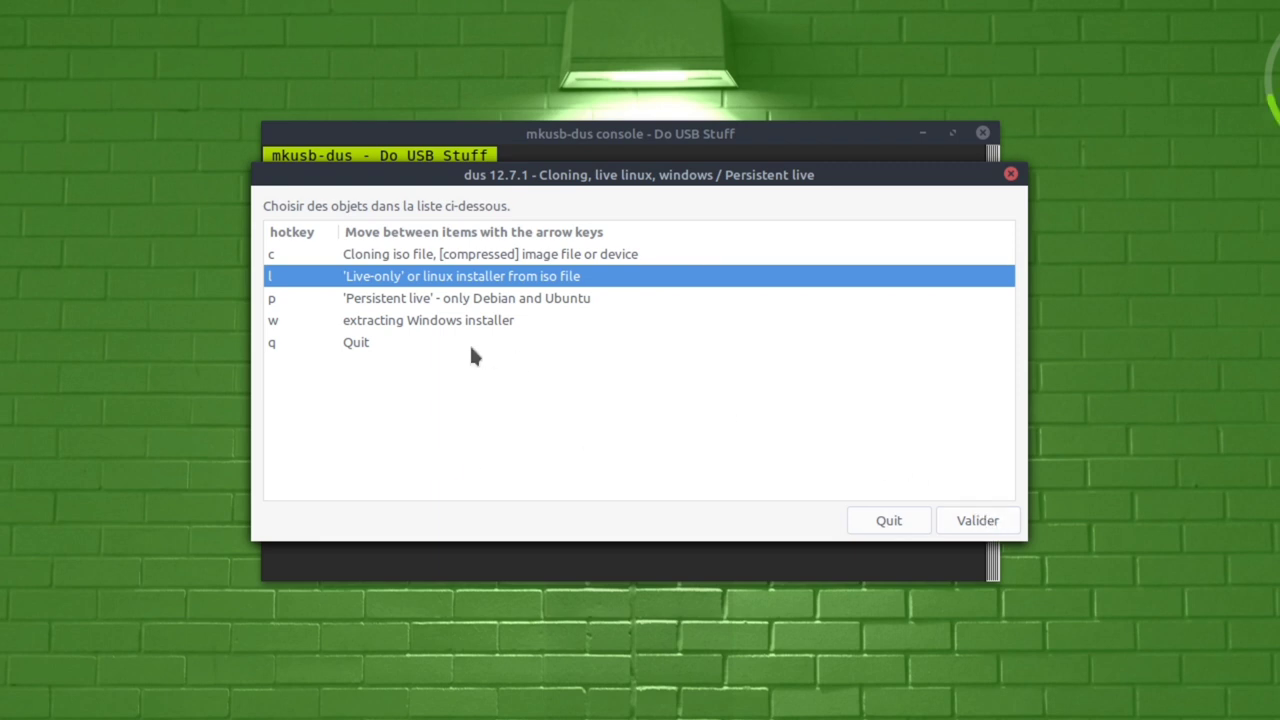
left_click(419, 306)
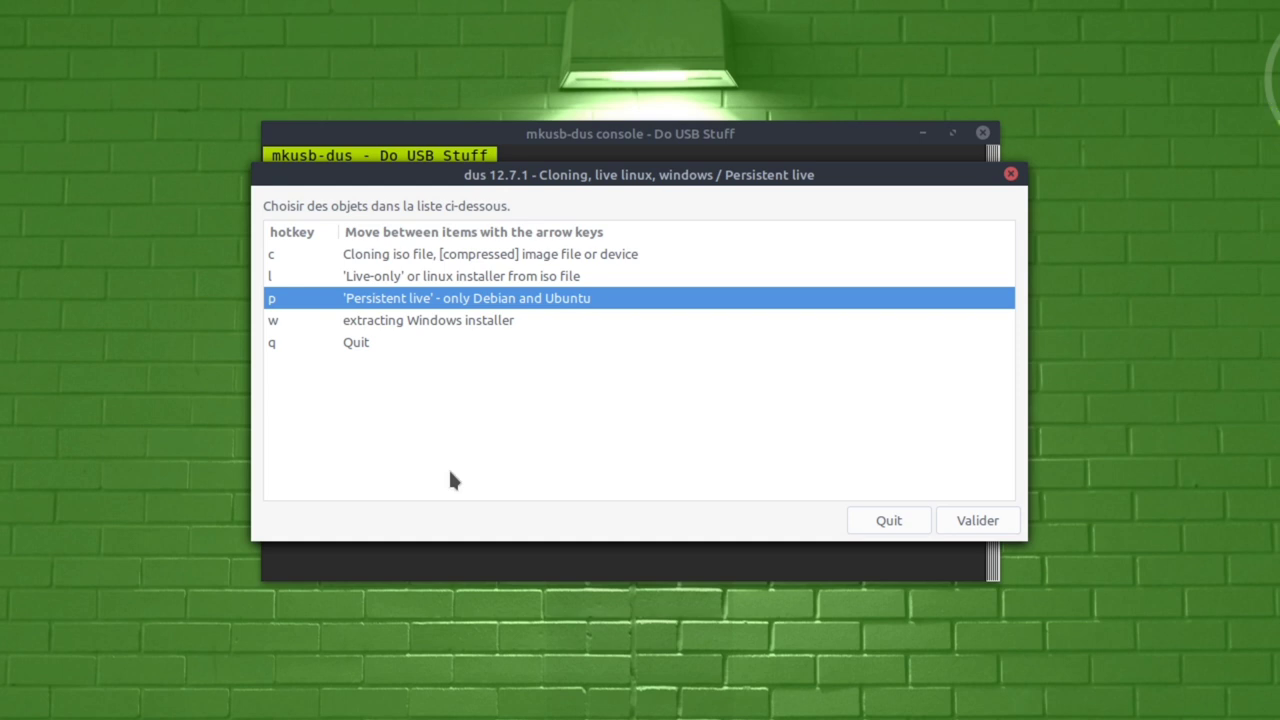
left_click(455, 282)
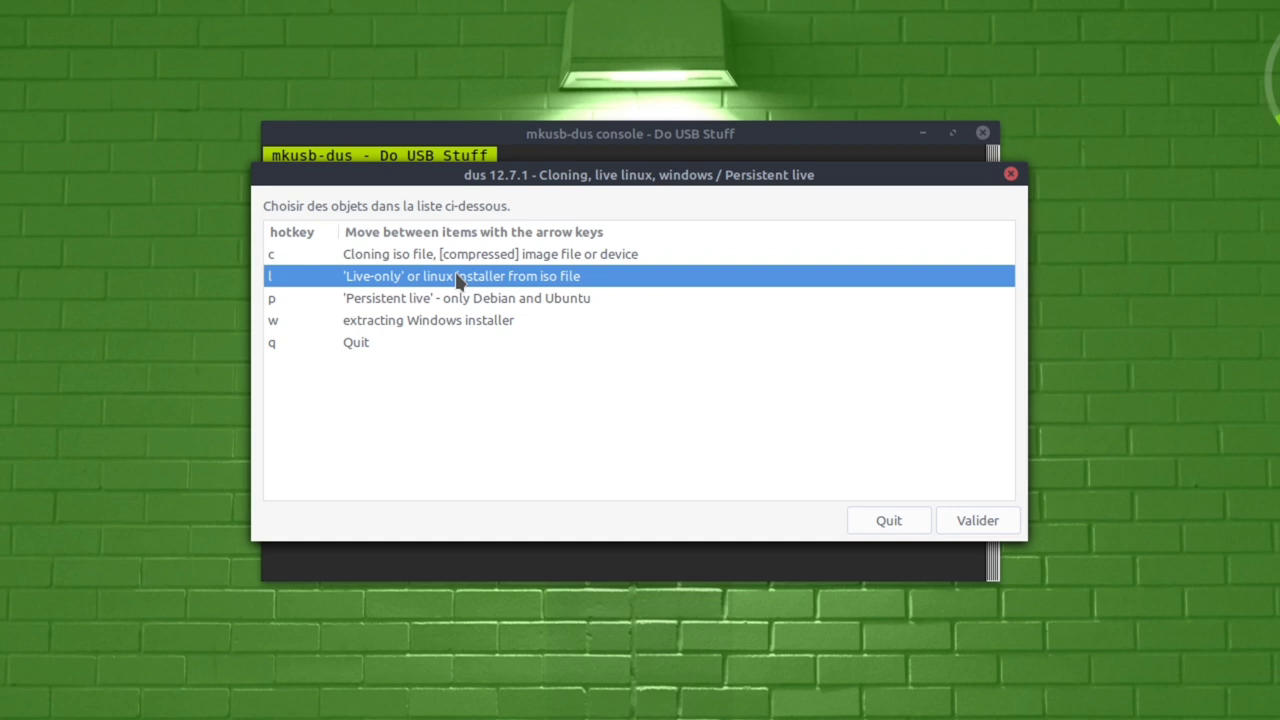
left_click(972, 521)
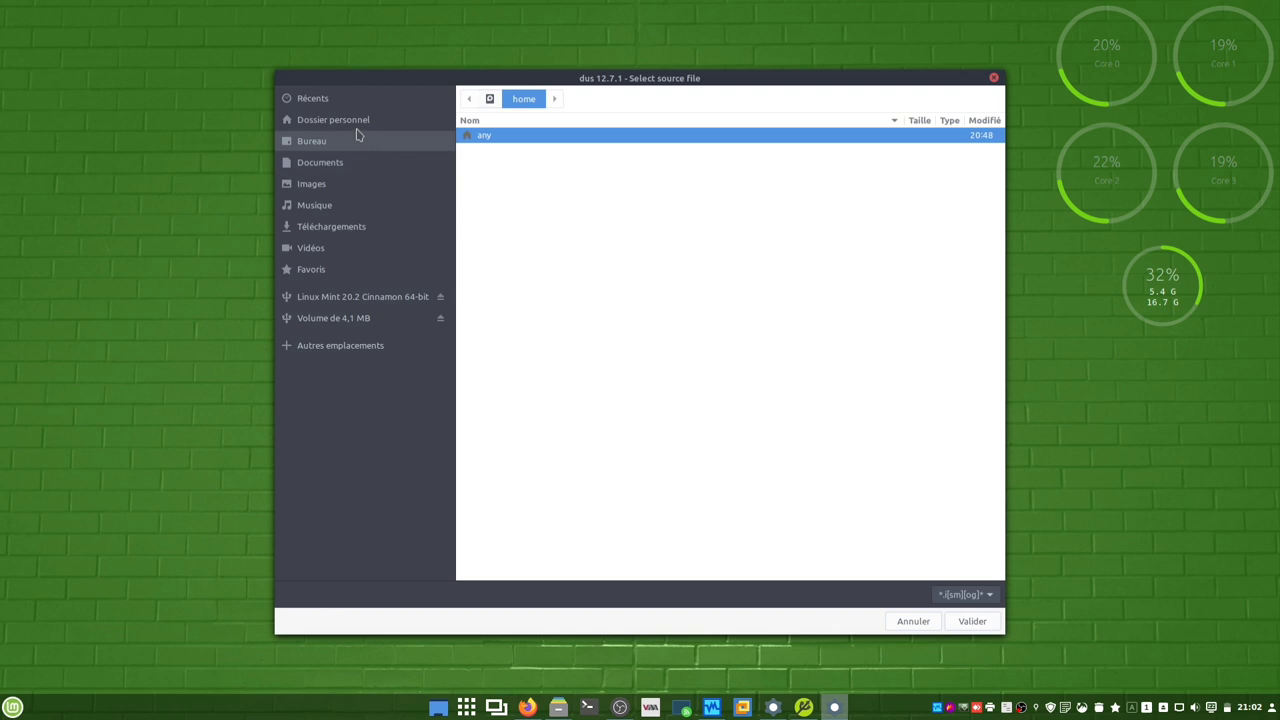
Select ubuntu-21.10-desktop-amd64.iso from the home directory's ISO HDD folder as the source file
left_click(333, 120)
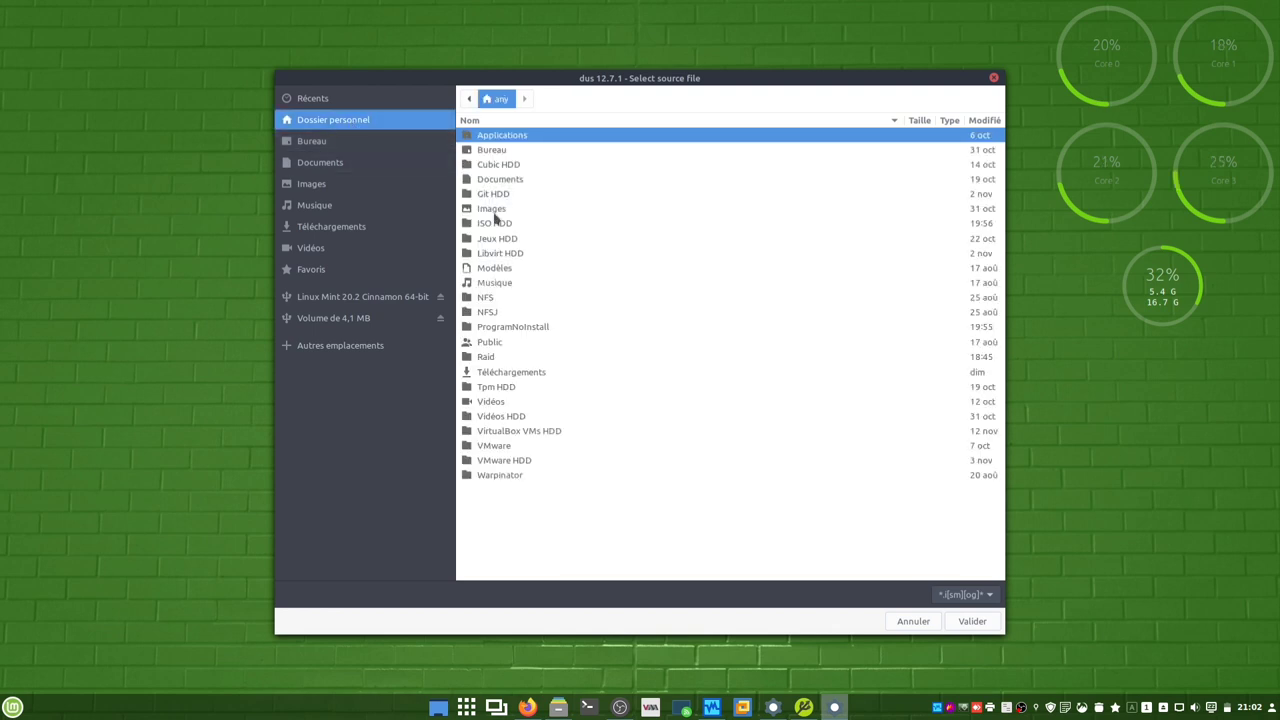
double_click(500, 222)
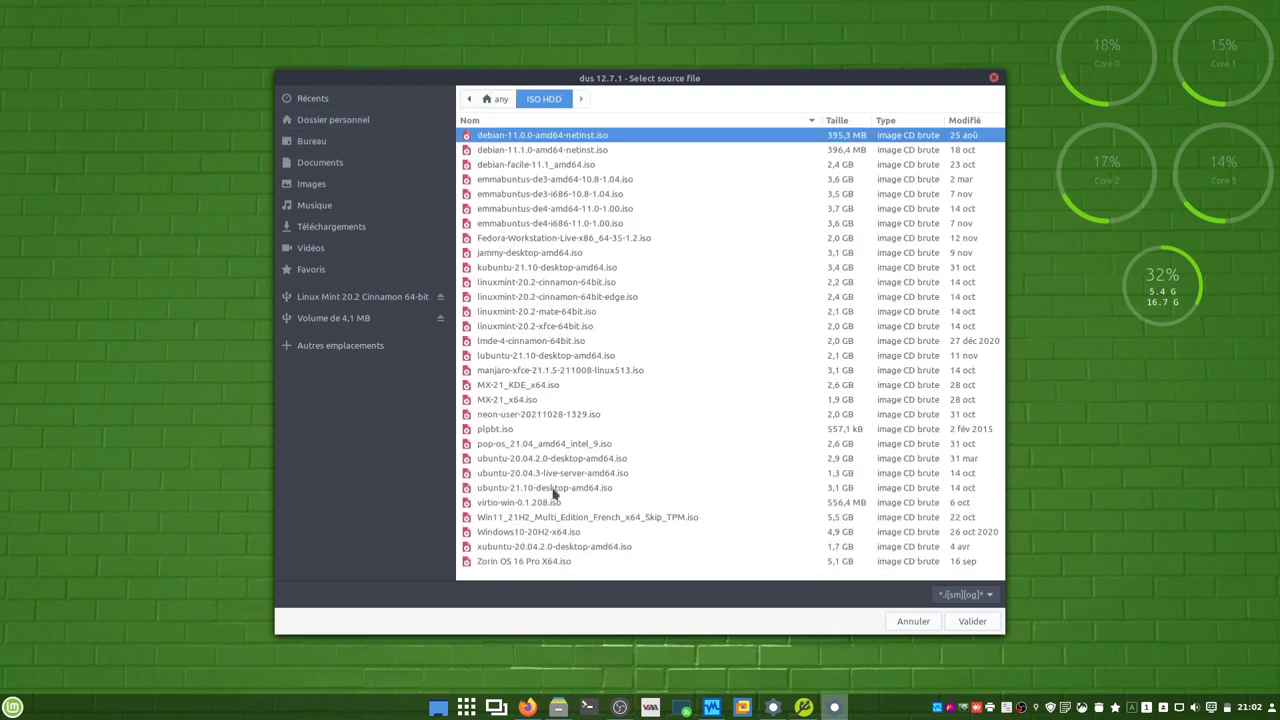
left_click(555, 489)
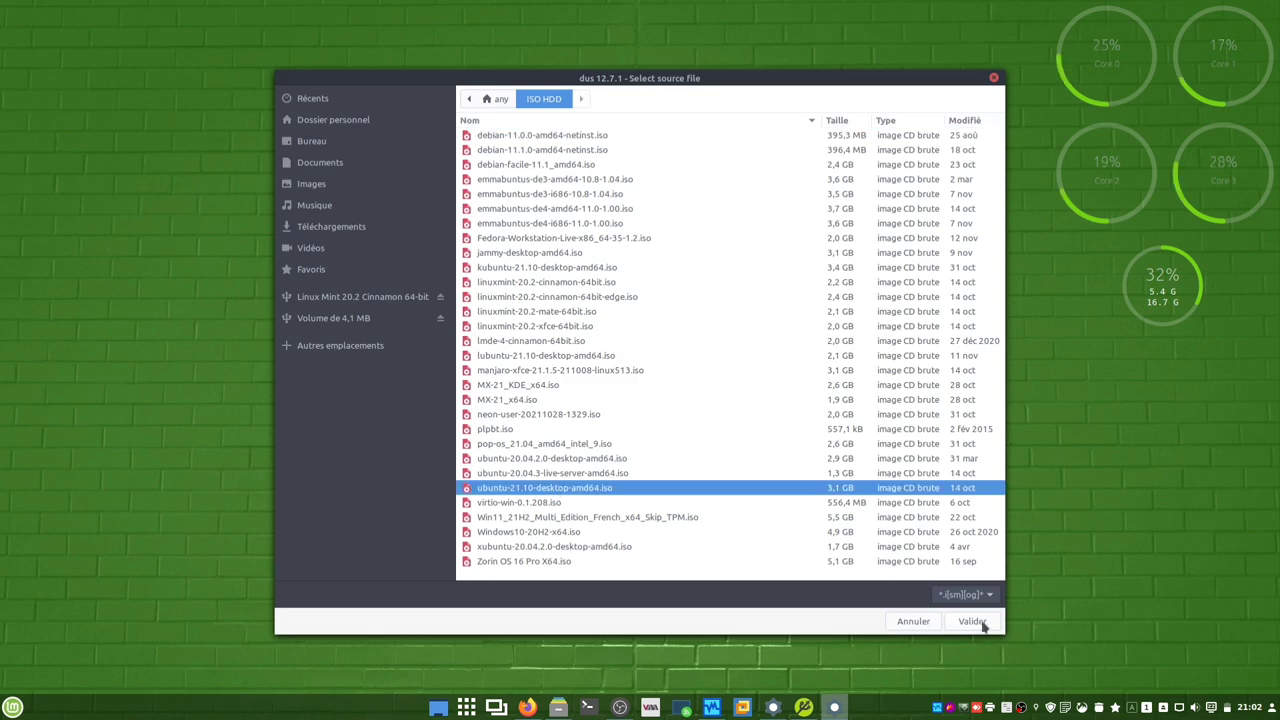
left_click(966, 621)
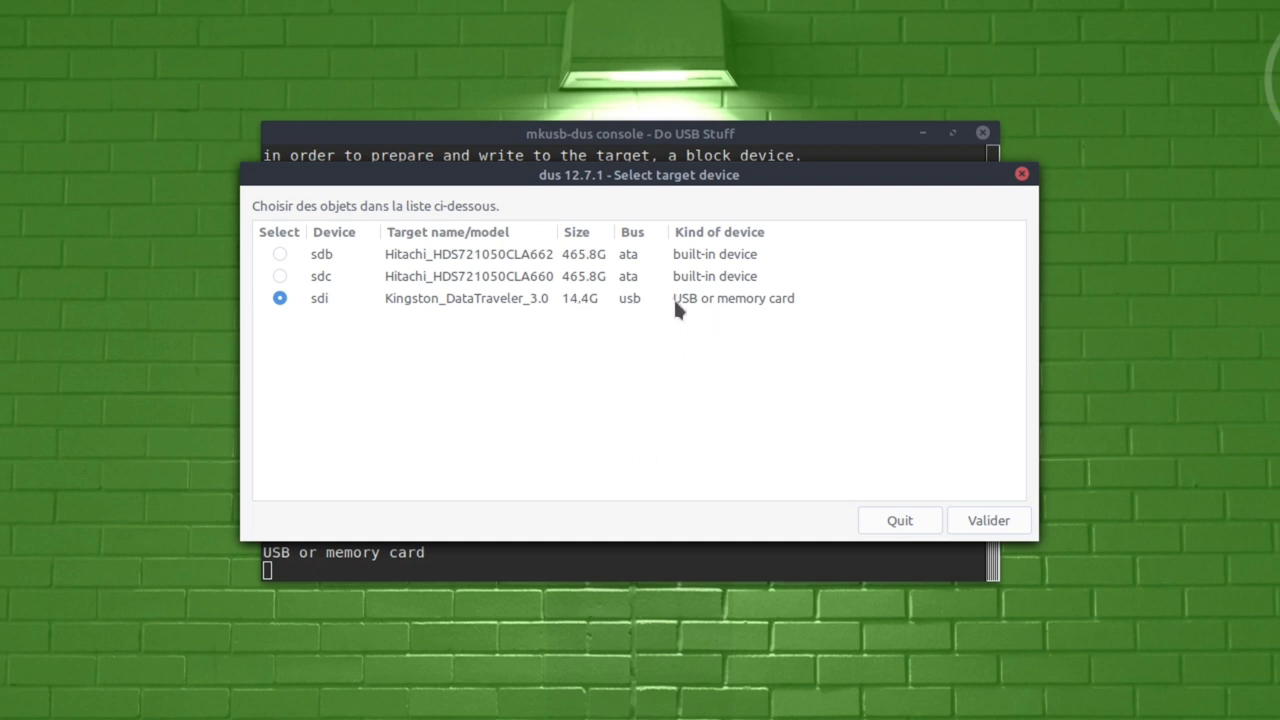
Accept the Kingston DataTraveler 3.0 (sdi) as target, start the cloning with Go, and separate the progress and console windows
left_click(994, 521)
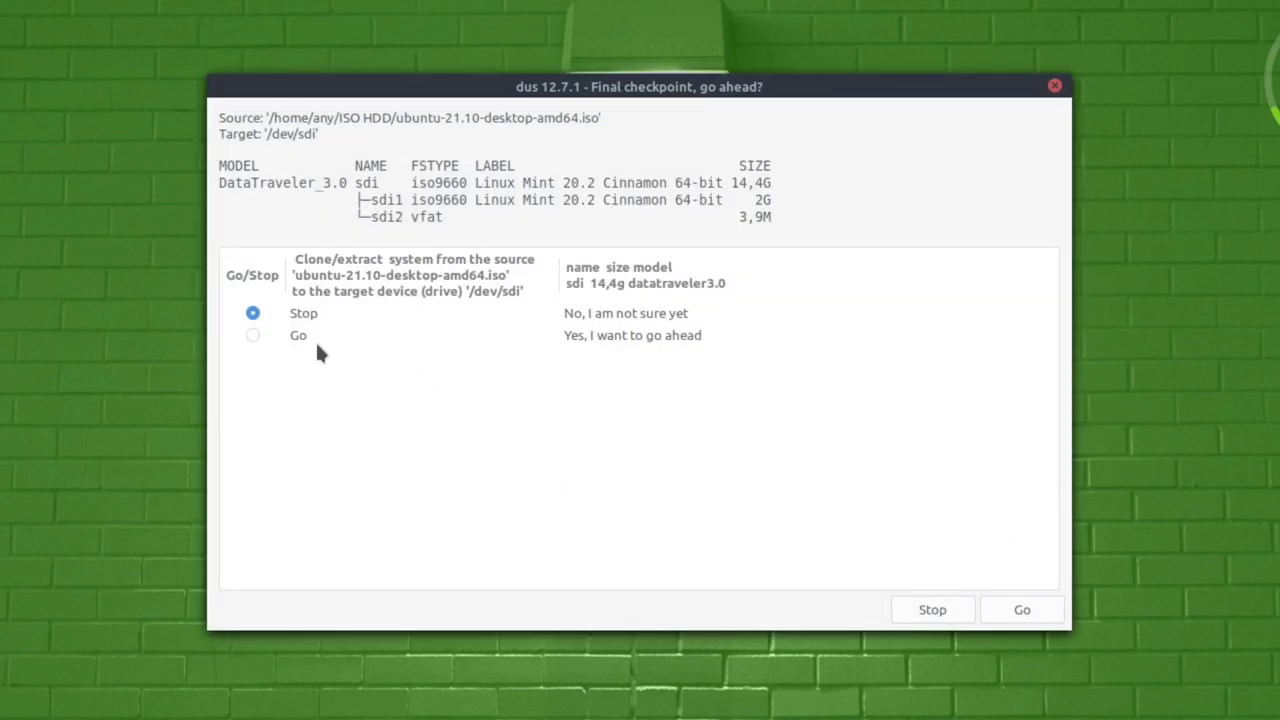
left_click(252, 337)
left_click(1040, 607)
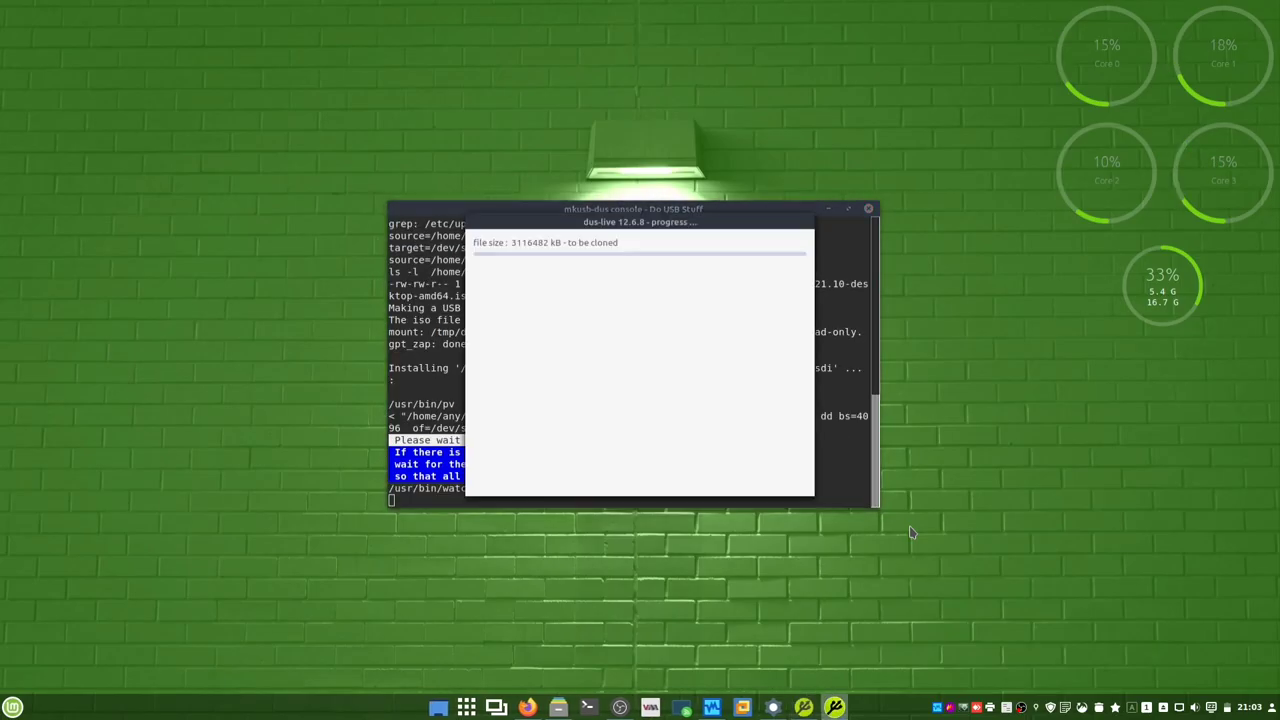
left_click_drag(731, 229, 731, 43)
left_click_drag(449, 214, 444, 328)
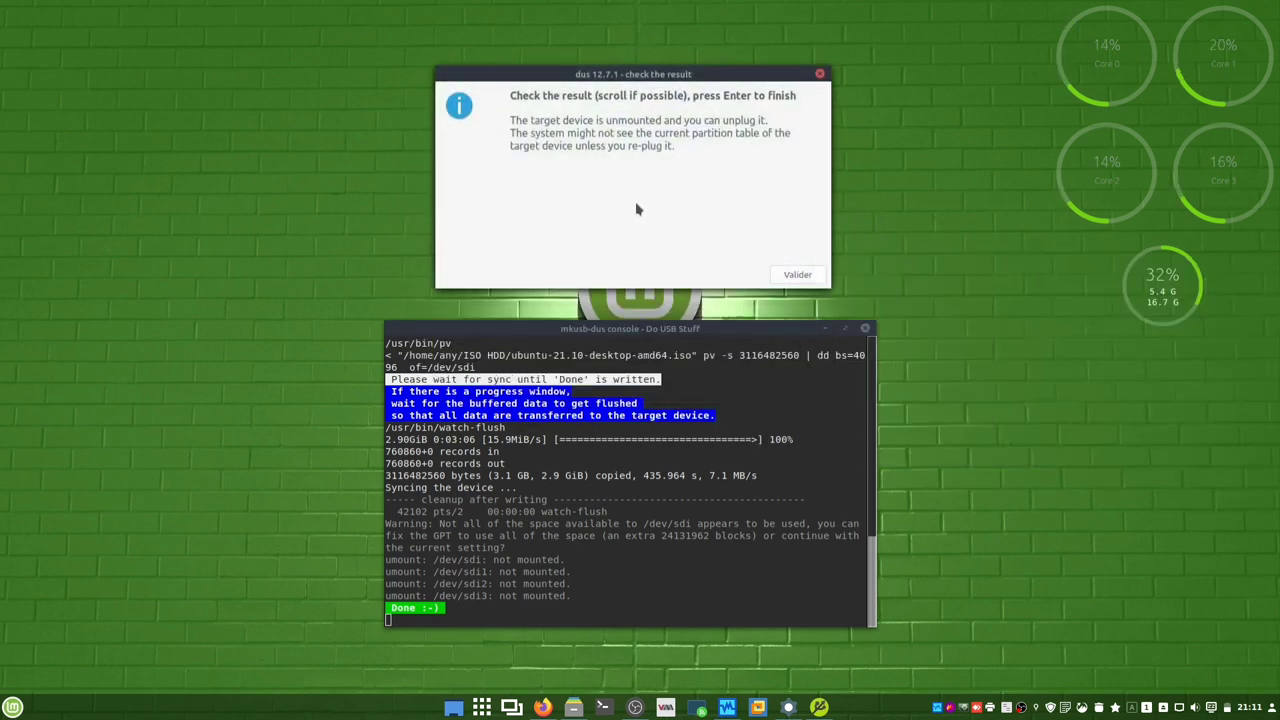
Acknowledge the write result, quit mkusb-dus completely and close the Ubuntu 21.10 amd64 drive's file window
left_click(797, 276)
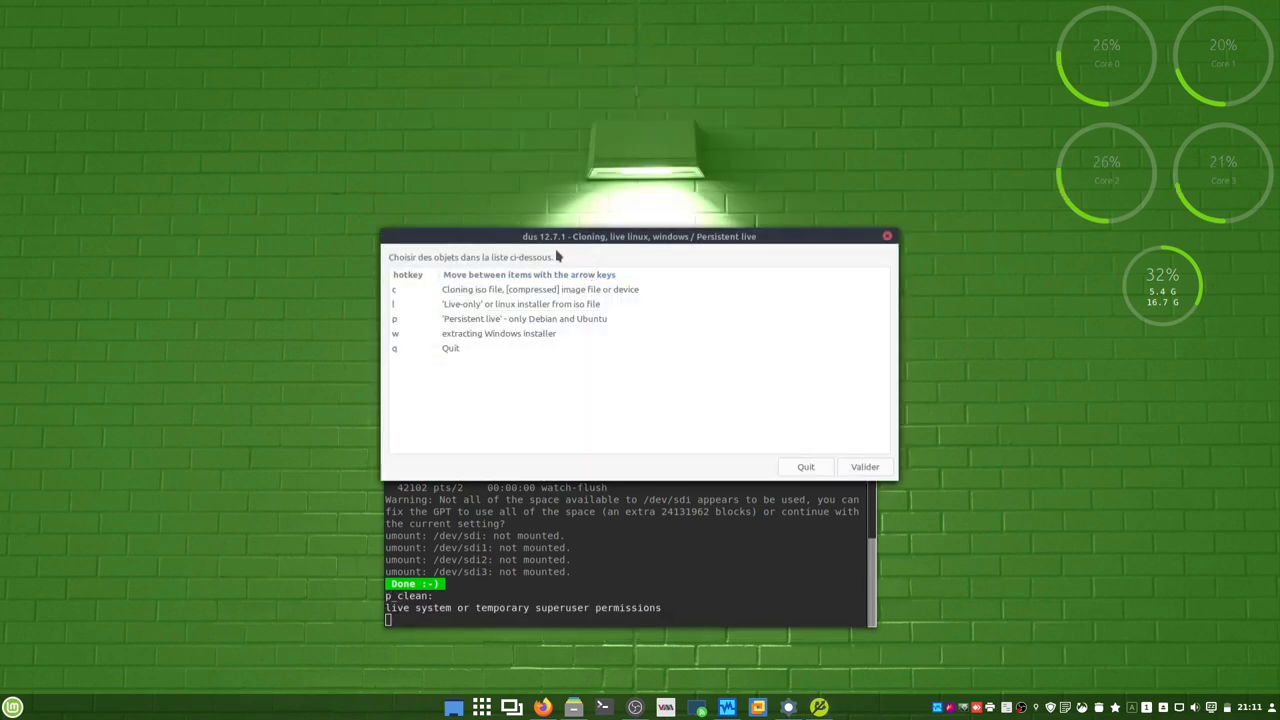
left_click(815, 467)
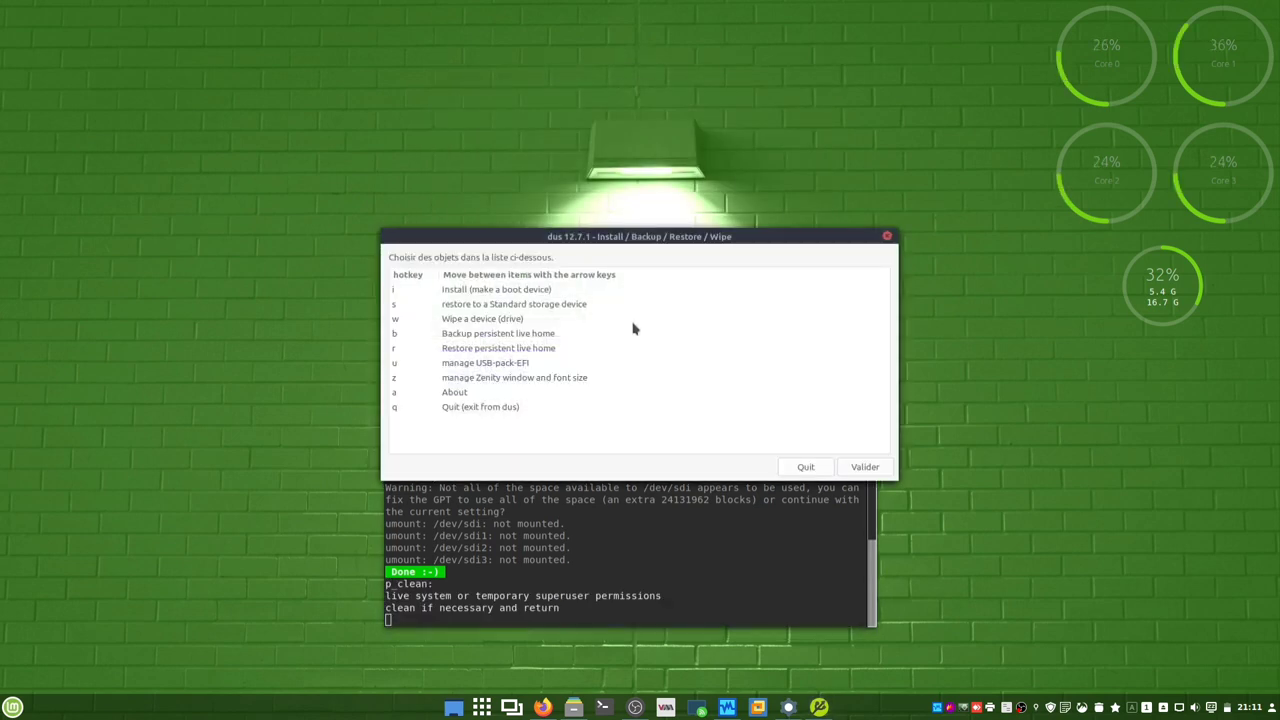
left_click(810, 465)
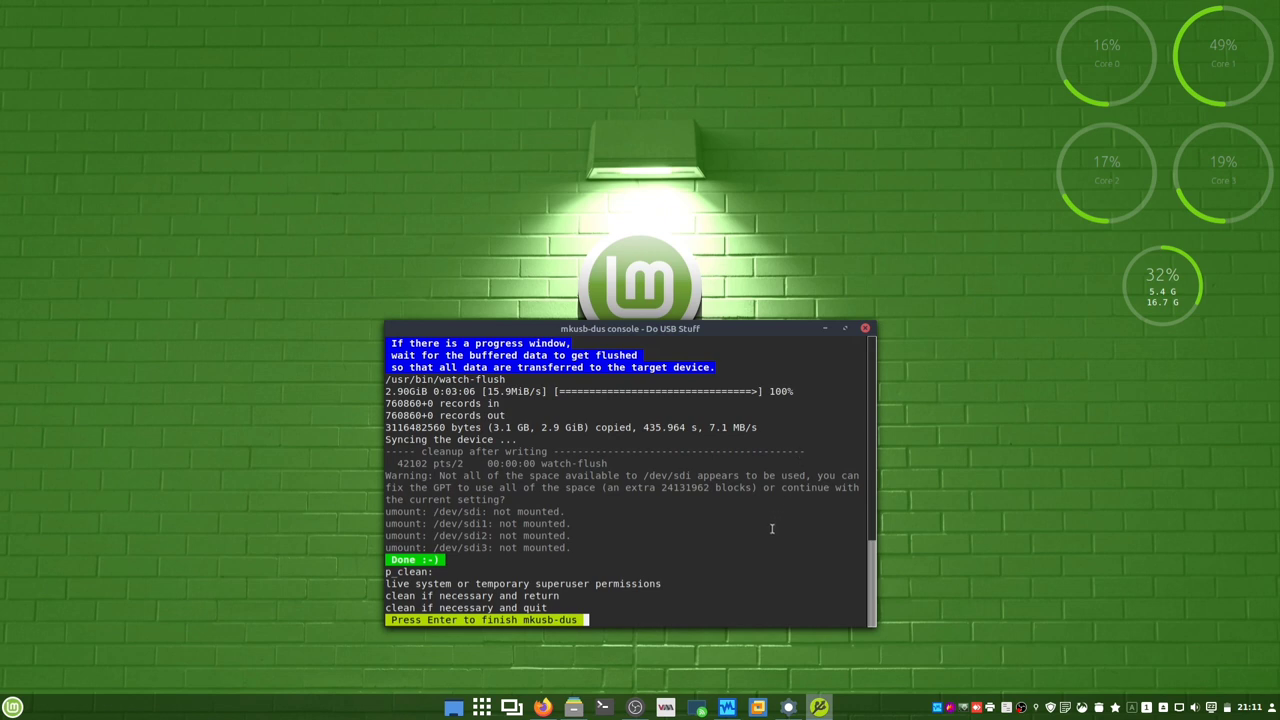
key("Return")
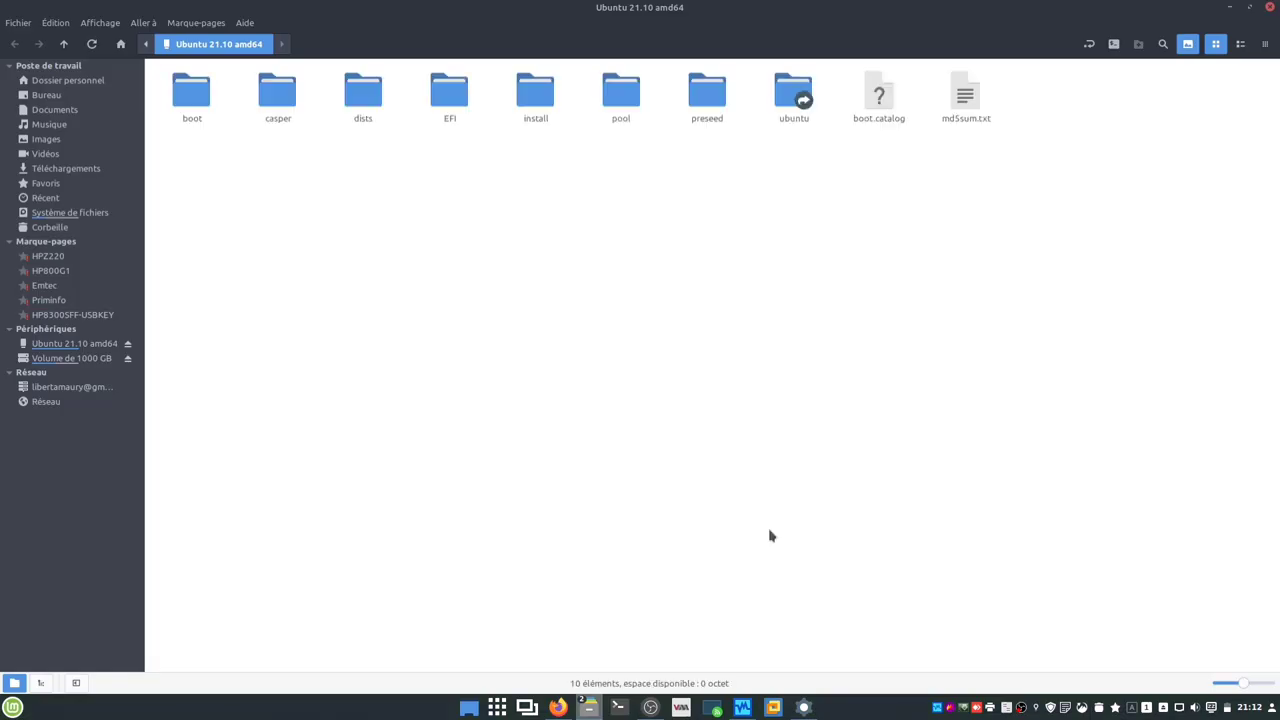
left_click(1270, 8)
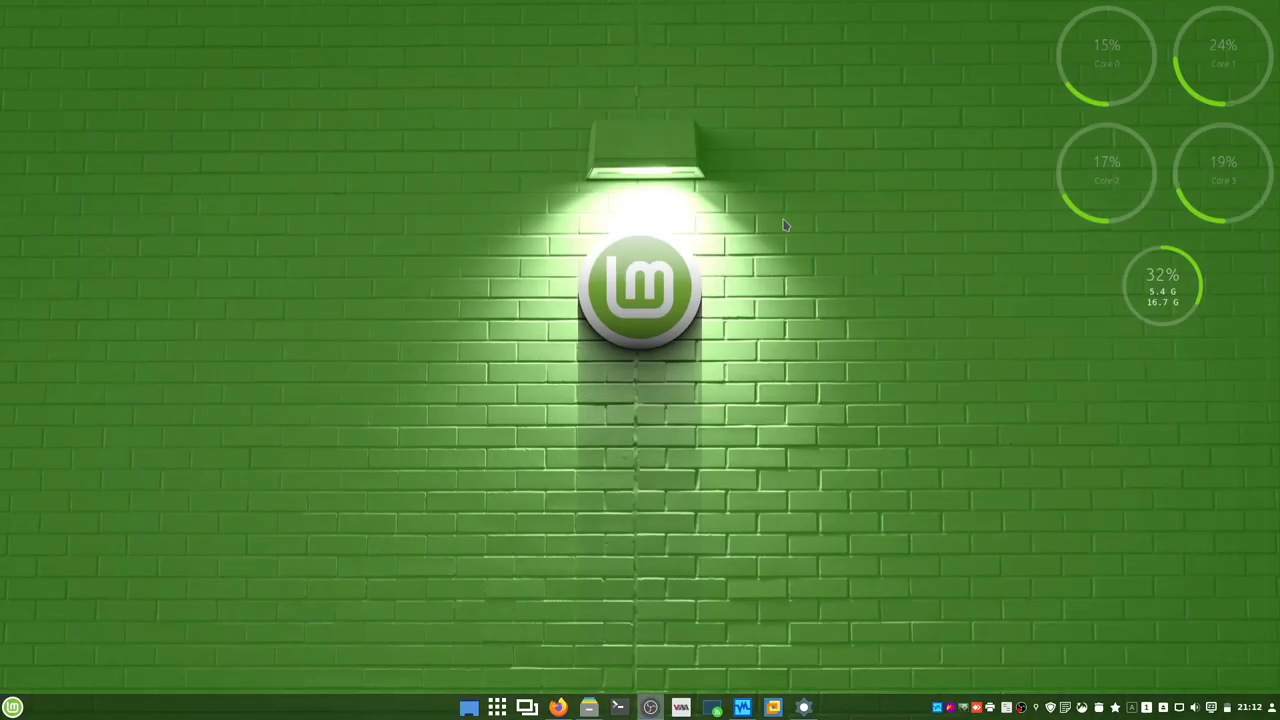
In VirtualBox, close the running linuxmint-20.2-cinnamon-64bit machine with its state saved and discard that saved state
left_click(742, 707)
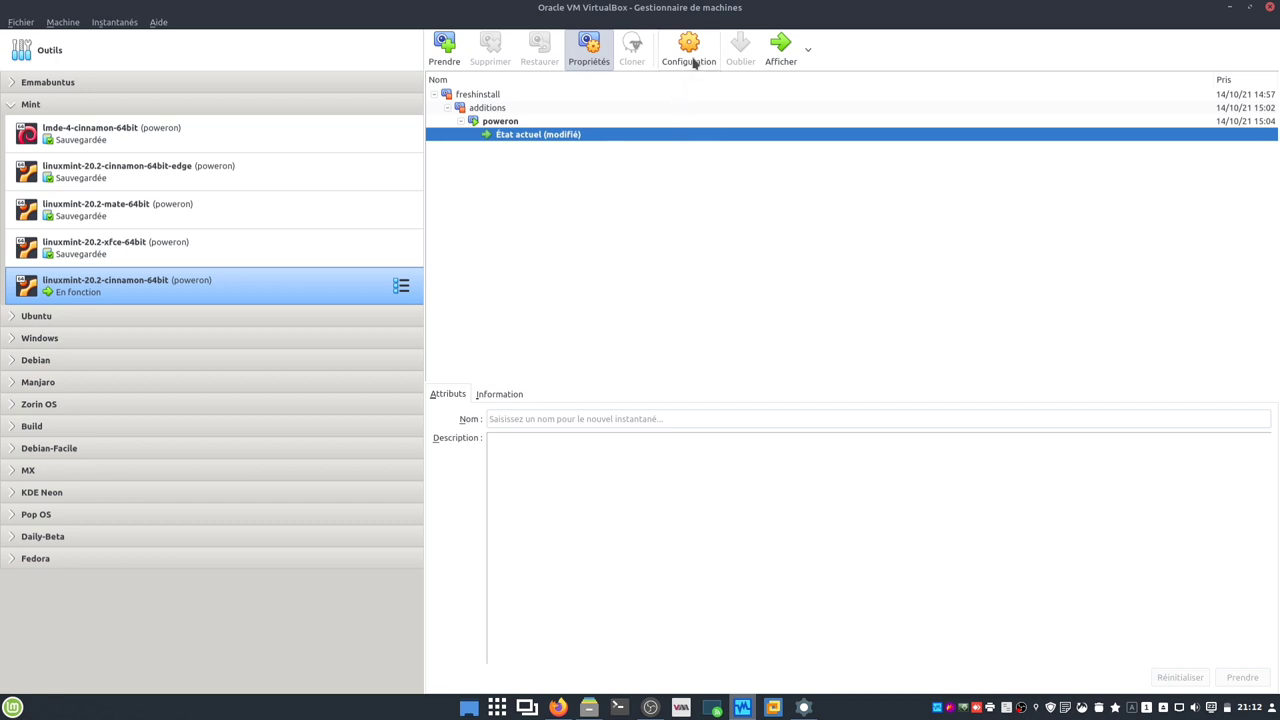
left_click(803, 707)
left_click(1270, 7)
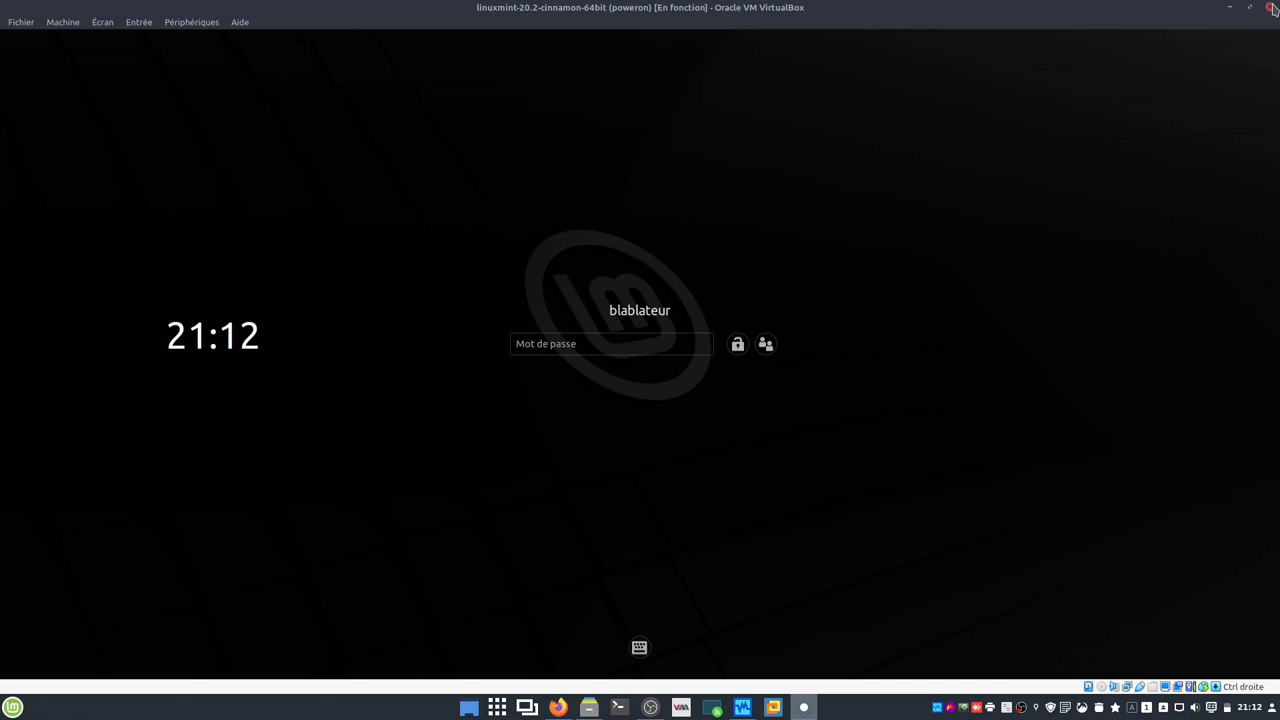
left_click(672, 375)
left_click(714, 399)
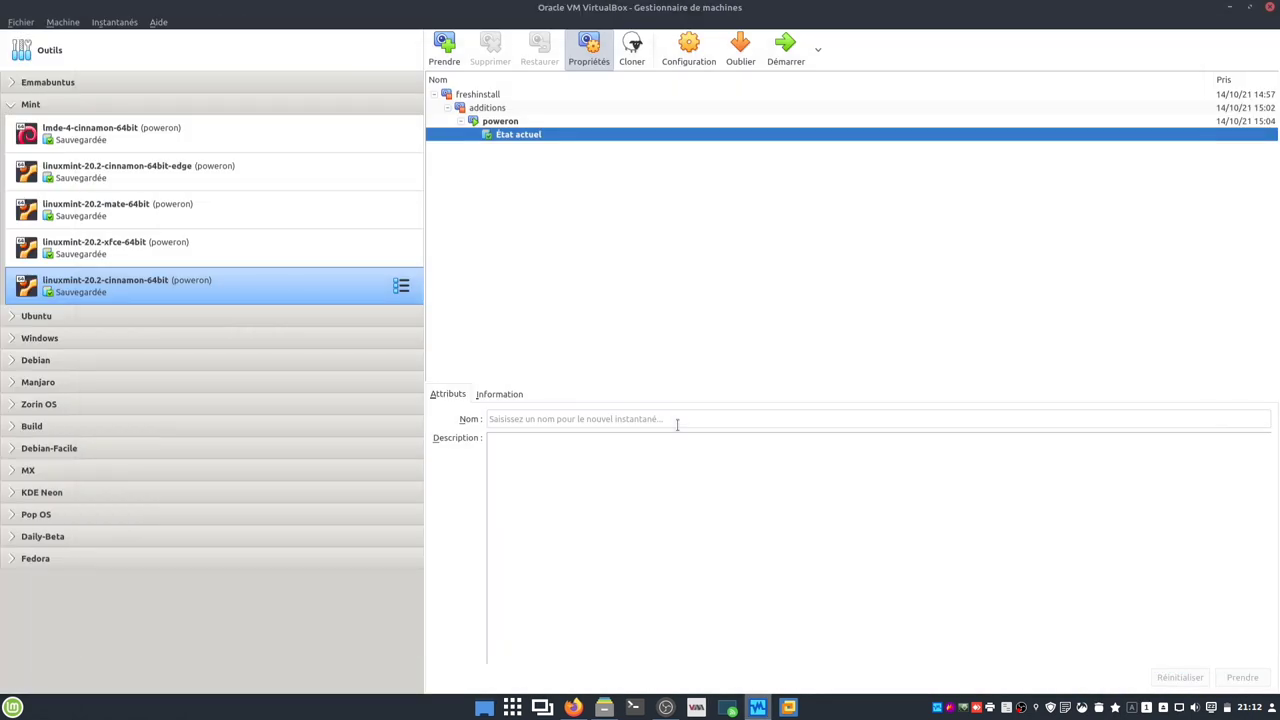
left_click(745, 68)
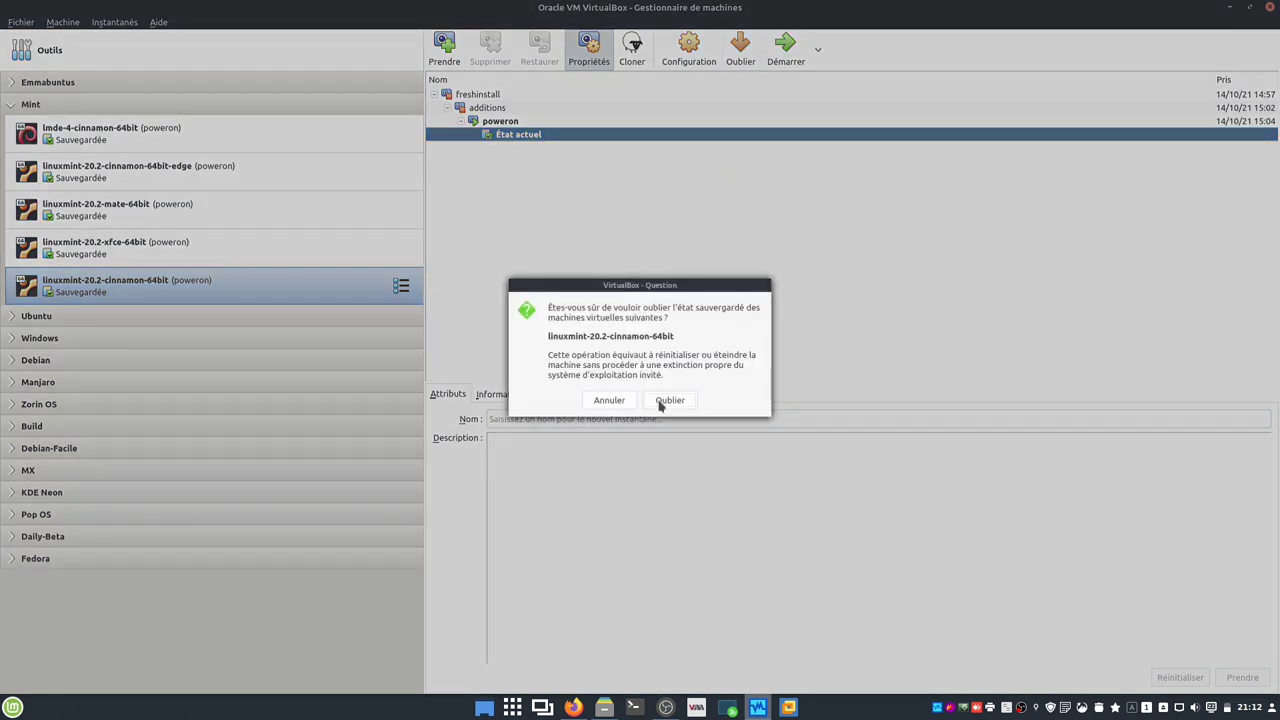
left_click(664, 401)
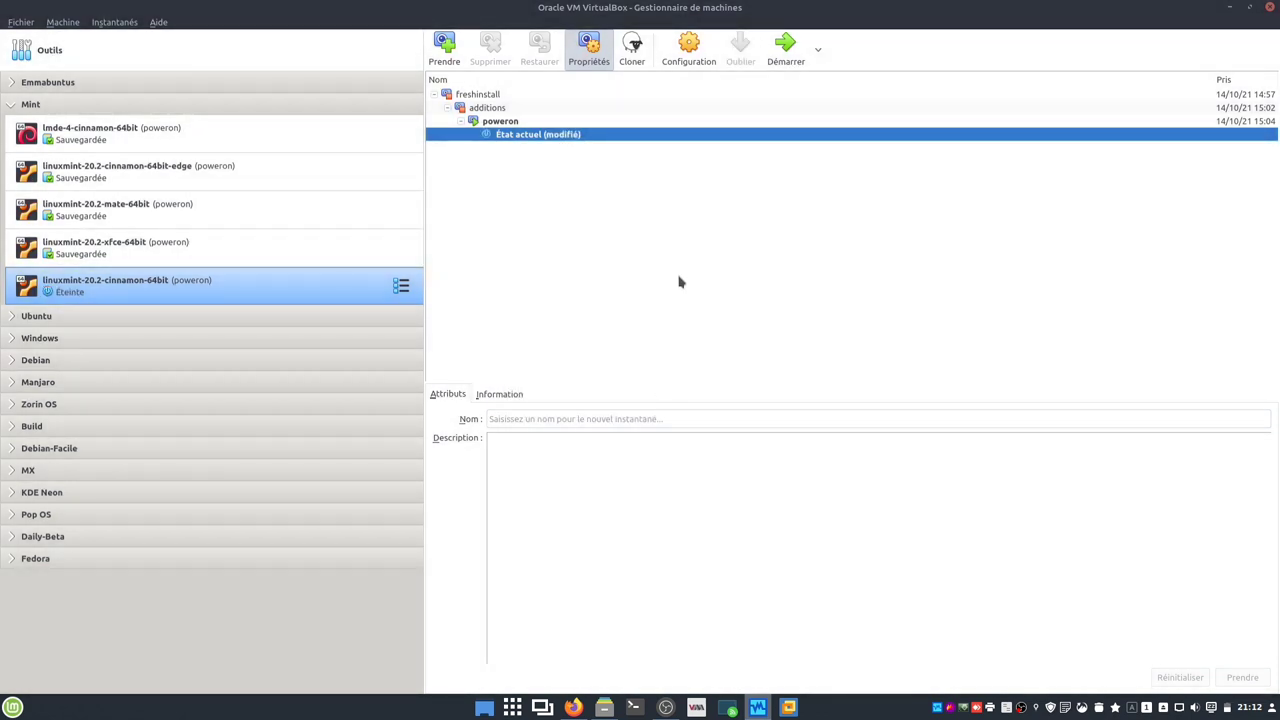
Insert plpbt.iso into the empty IDE optical drive in the linuxmint-20.2-cinnamon-64bit machine's storage settings
left_click(690, 55)
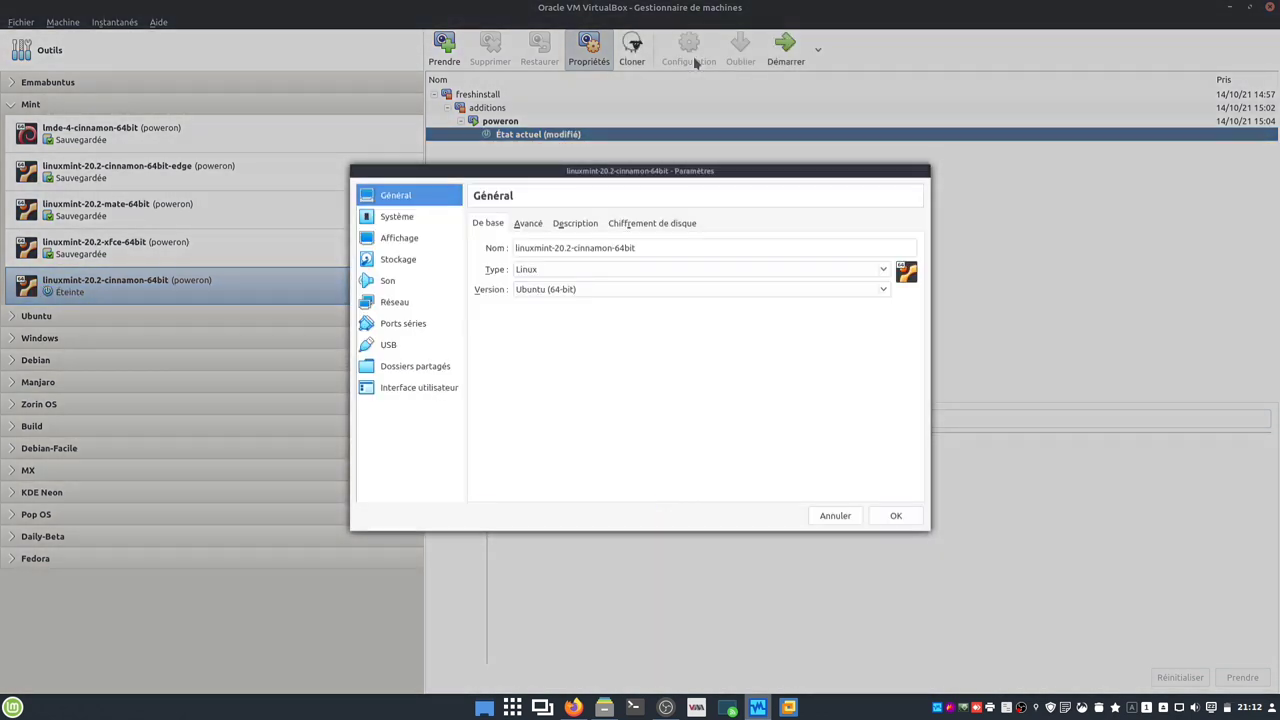
left_click(390, 262)
left_click(518, 253)
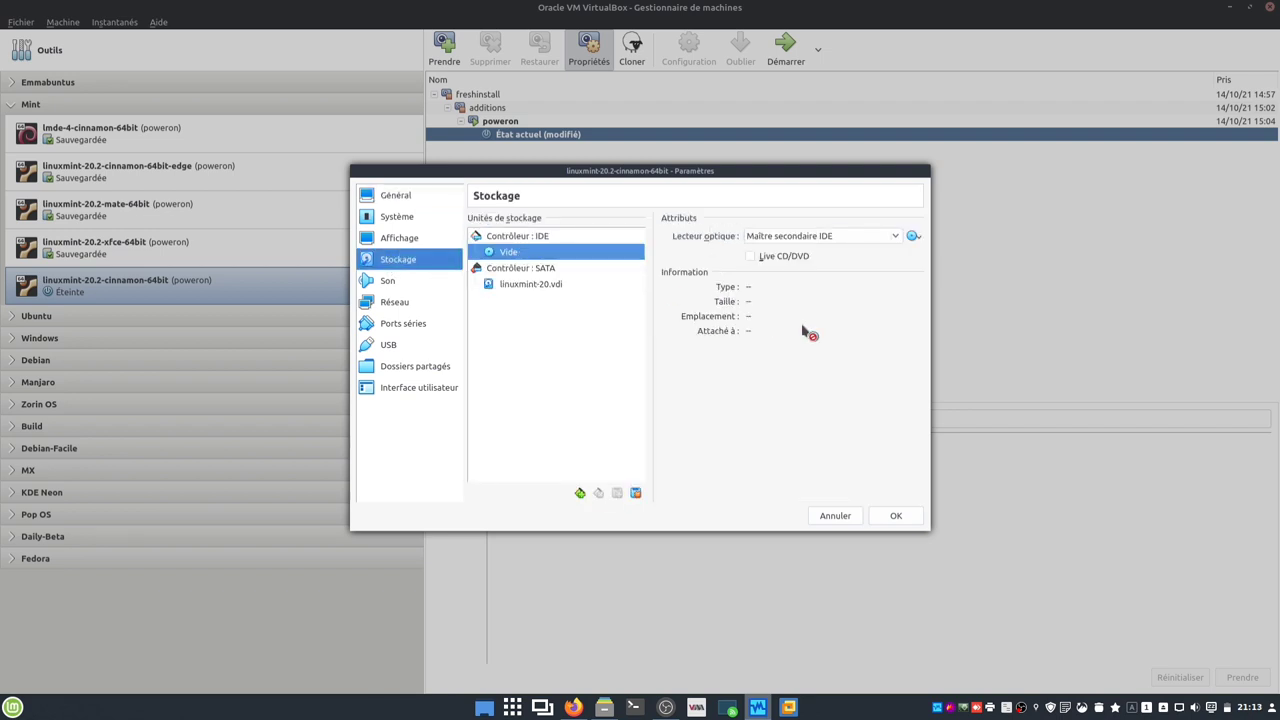
left_click(916, 239)
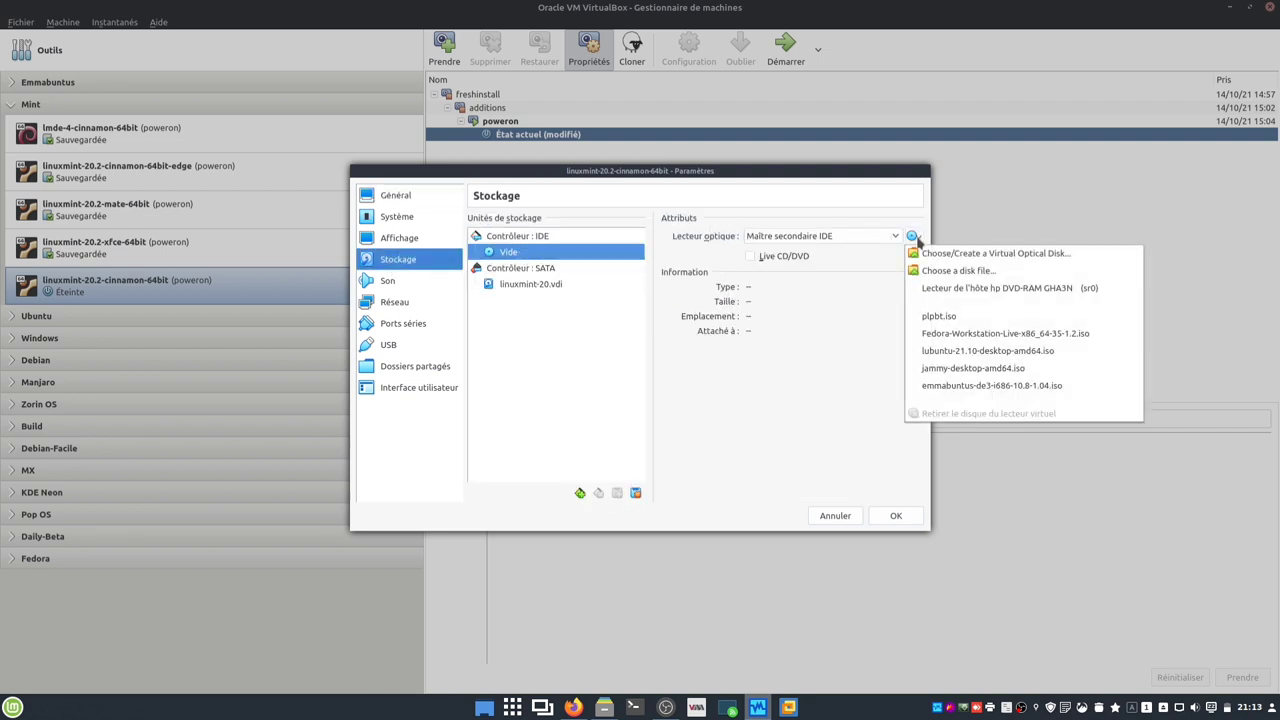
left_click(918, 316)
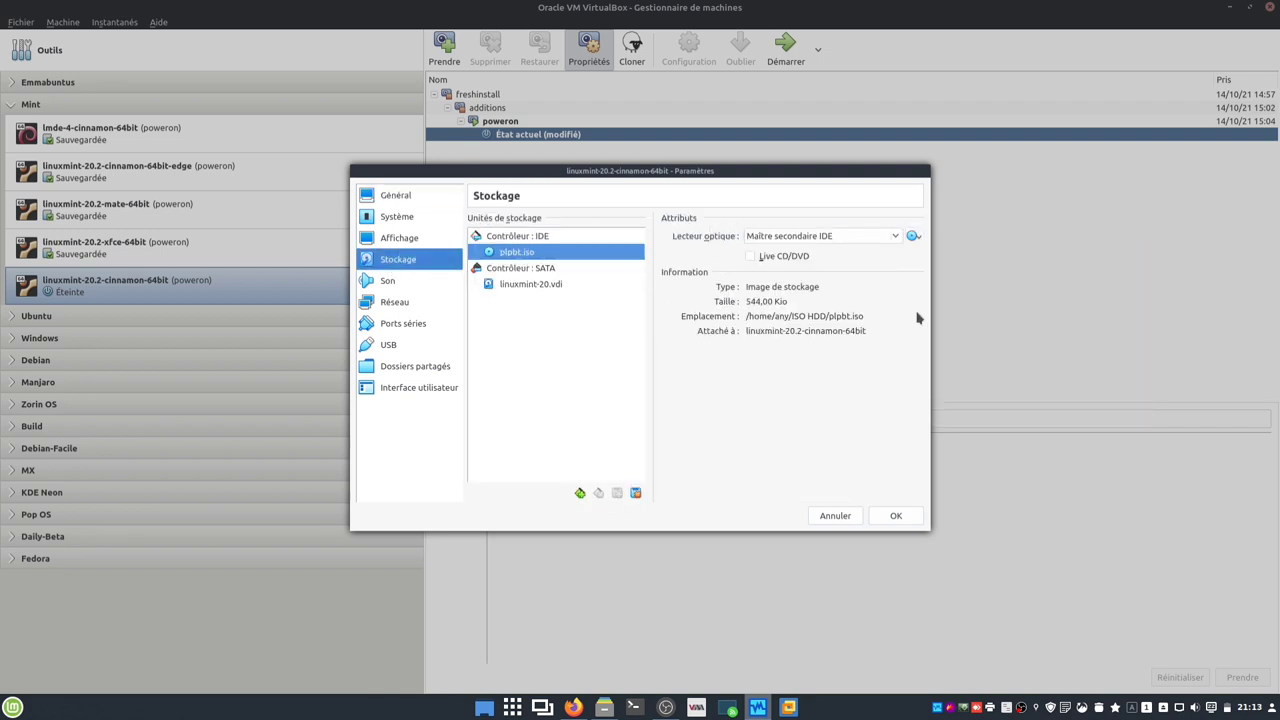
left_click(893, 517)
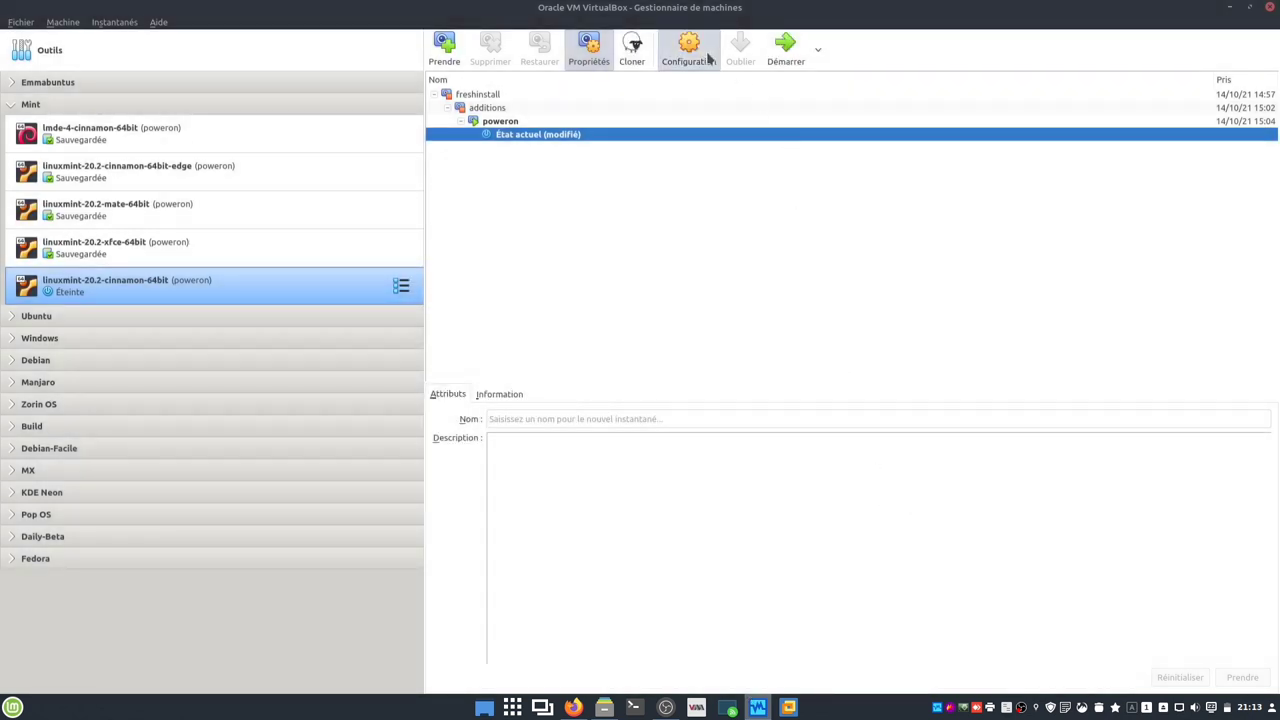
Set the virtual machine's USB controller to USB 1.1 (OHCI) and add a device filter for the Kingston DataTraveler 3.0
left_click(708, 58)
left_click(400, 344)
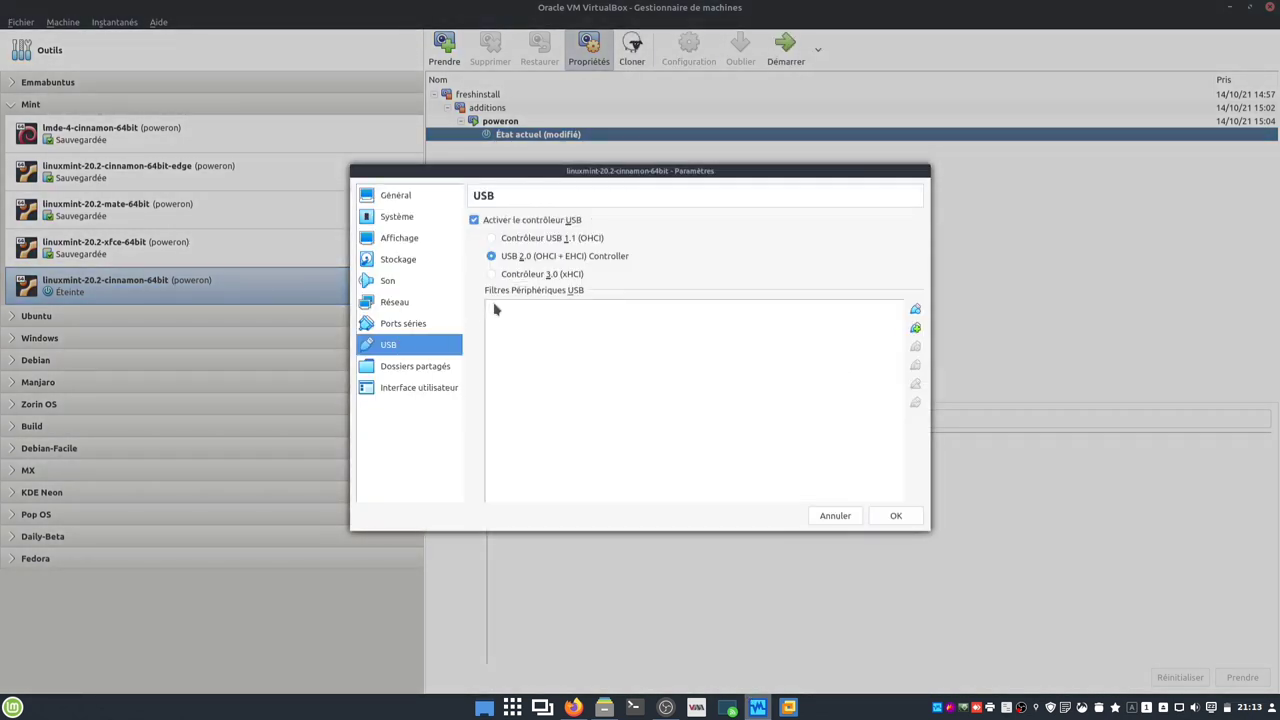
left_click(538, 245)
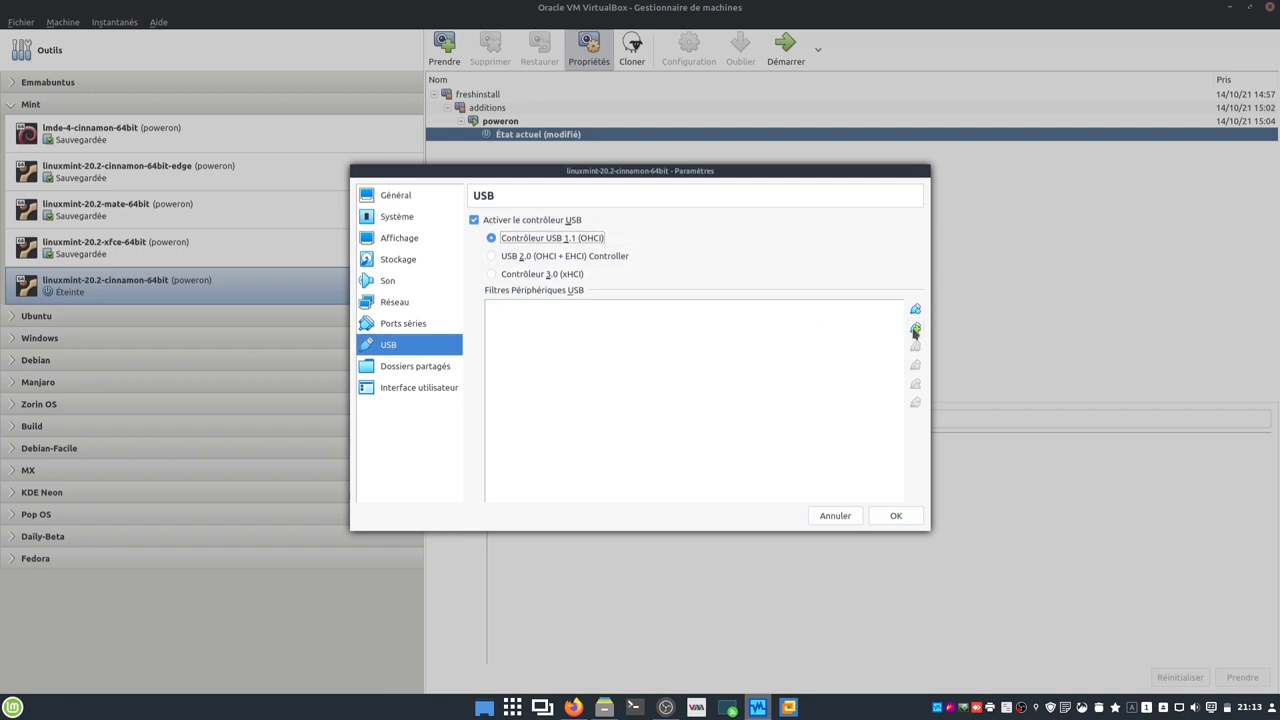
left_click(915, 331)
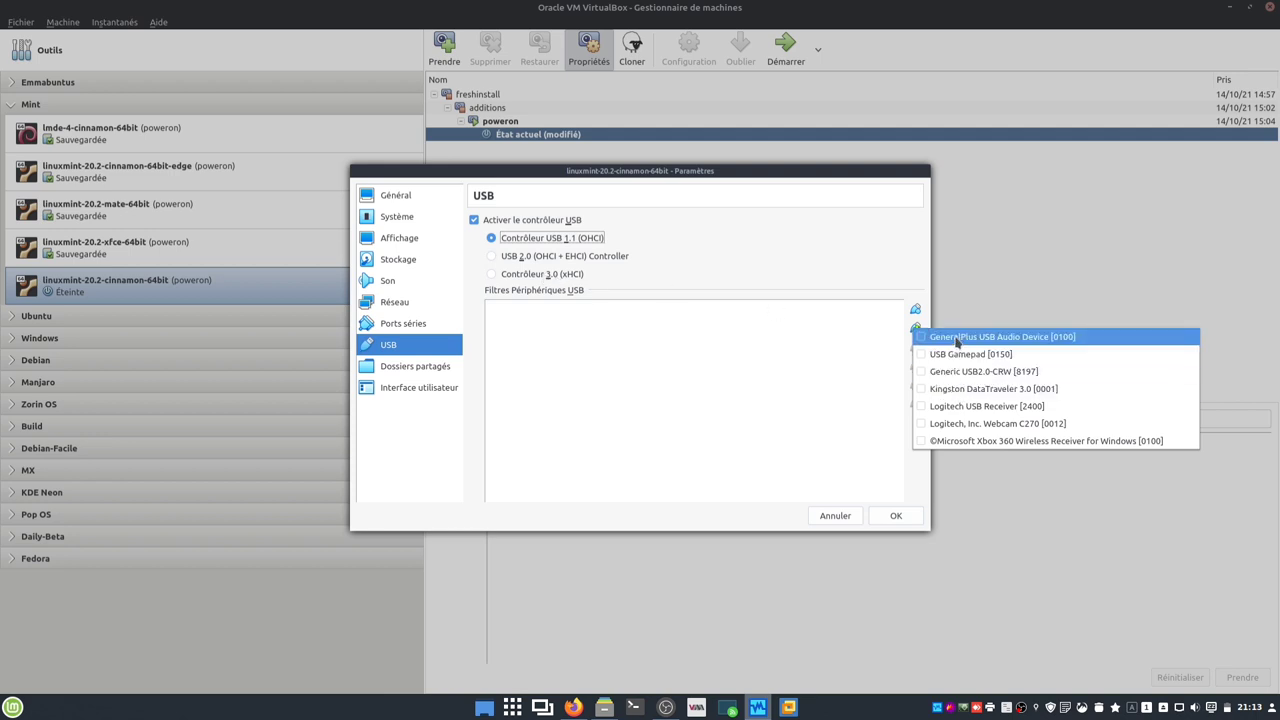
left_click(933, 390)
left_click(895, 516)
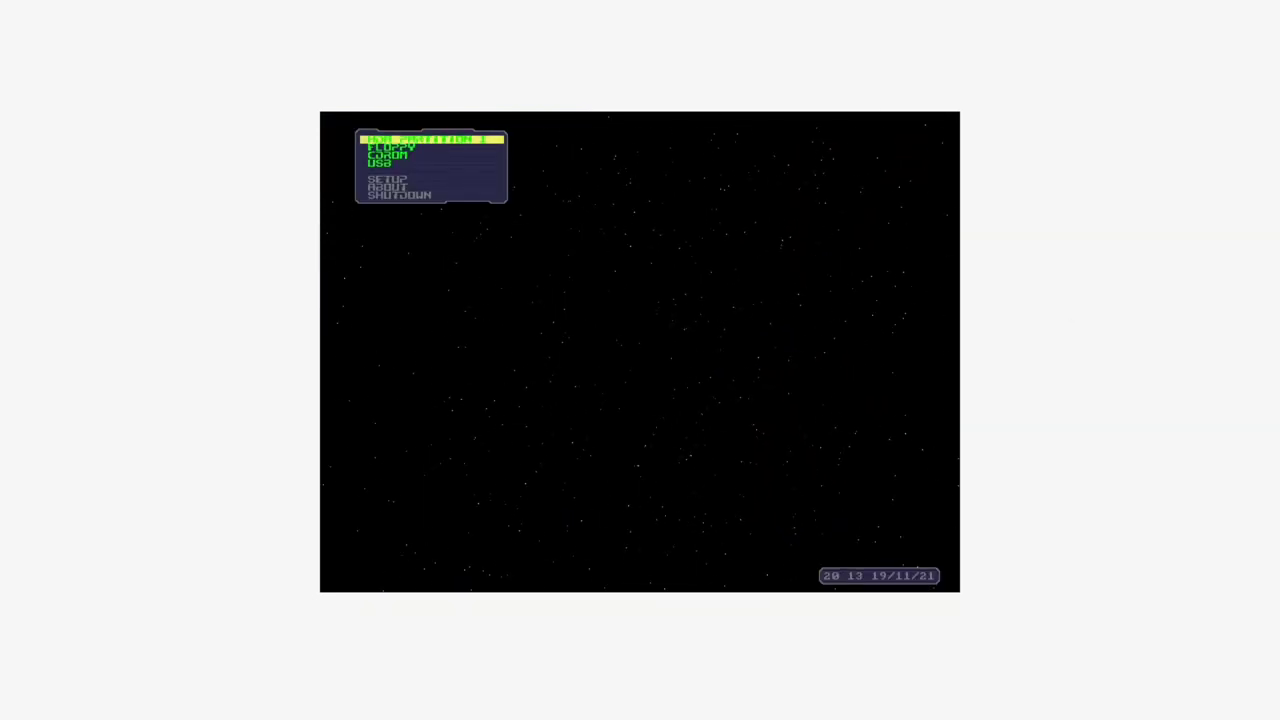
Boot the virtual machine from USB in the Plop boot manager
key("Down")
key("Down")
key("Down")
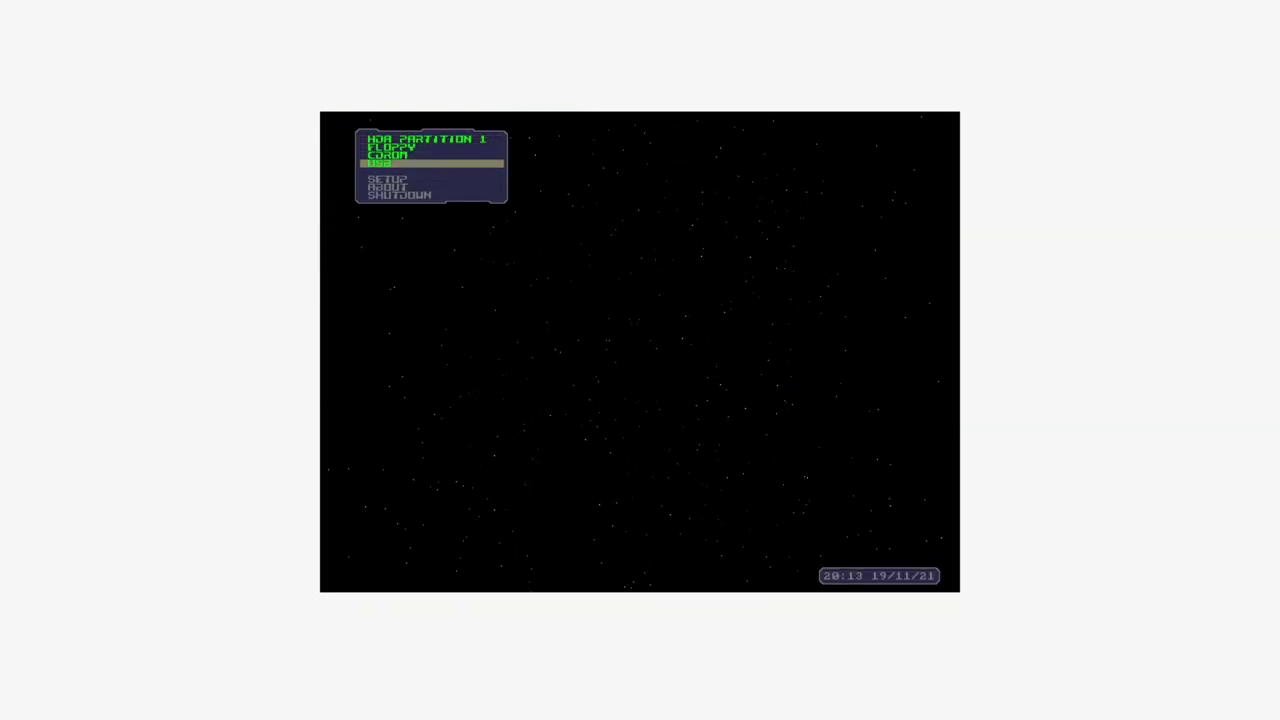
key("Return")
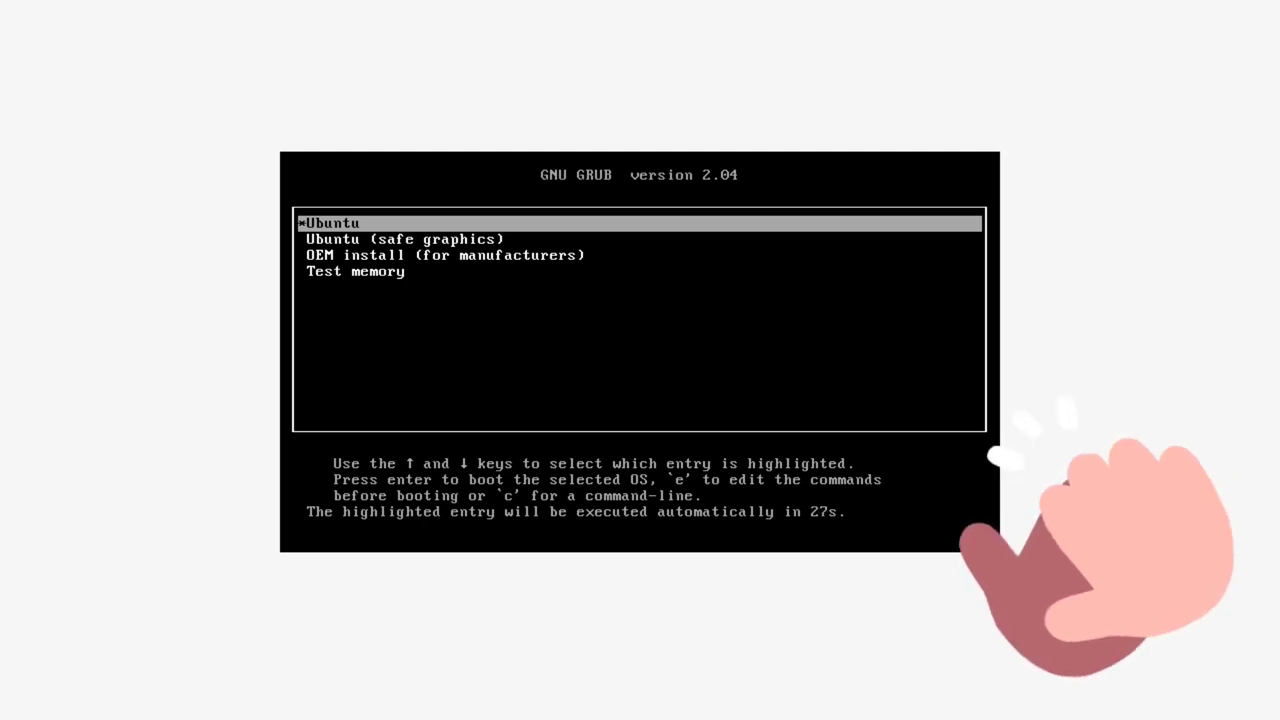
Look through the boot entries in the USB drive's GRUB menu
key("Down")
key("Down")
key("Down")
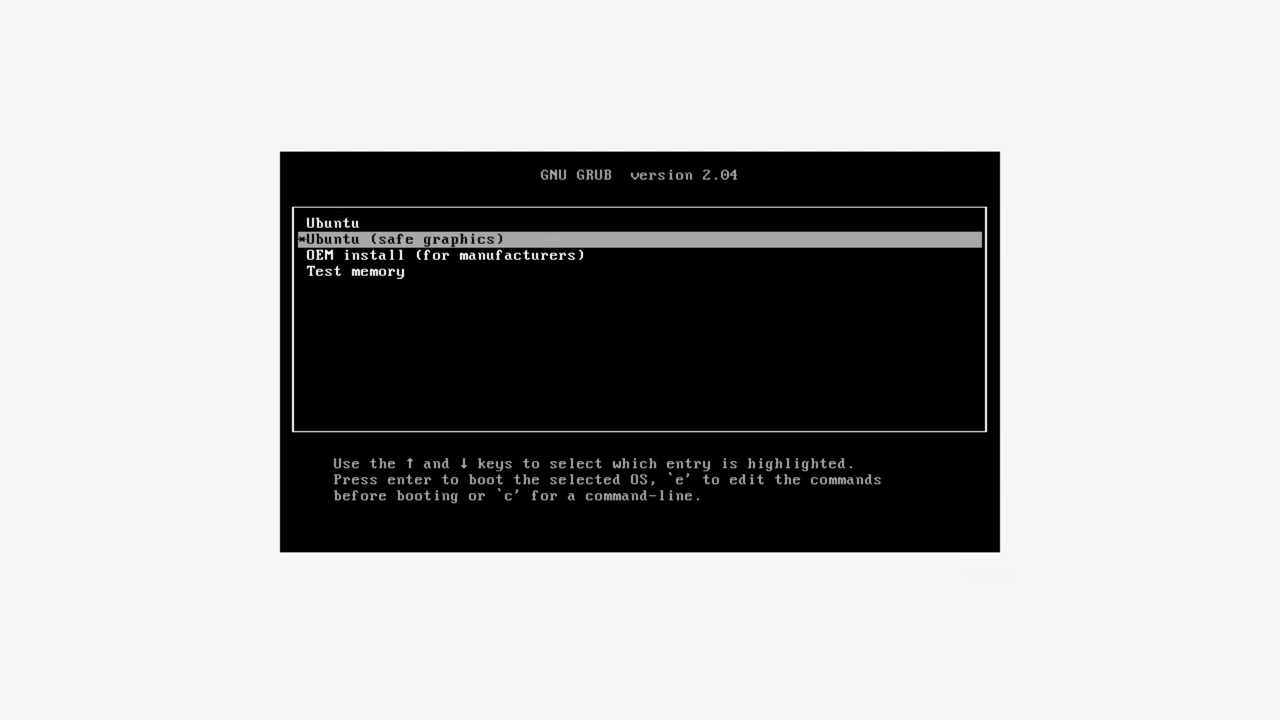
key("Up")
key("Up")
key("Up")
key("Down")
key("Down")
key("Down")
key("Up")
key("Up")
key("Up")
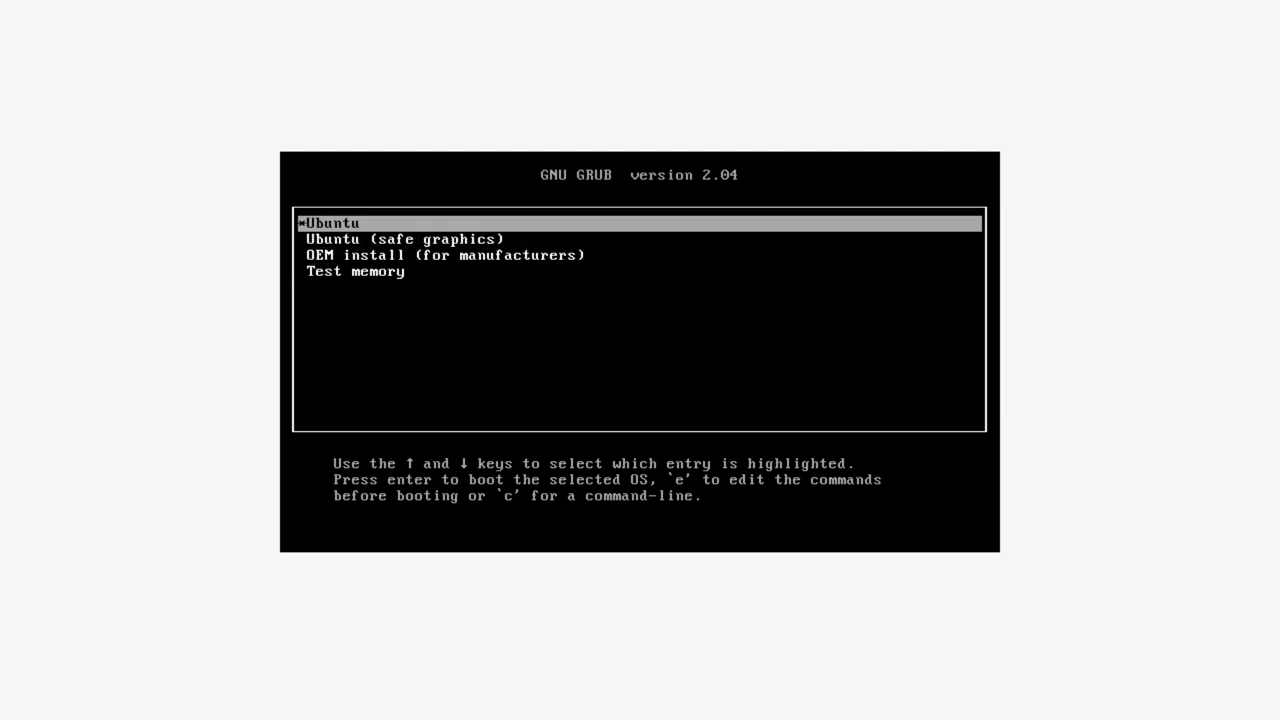